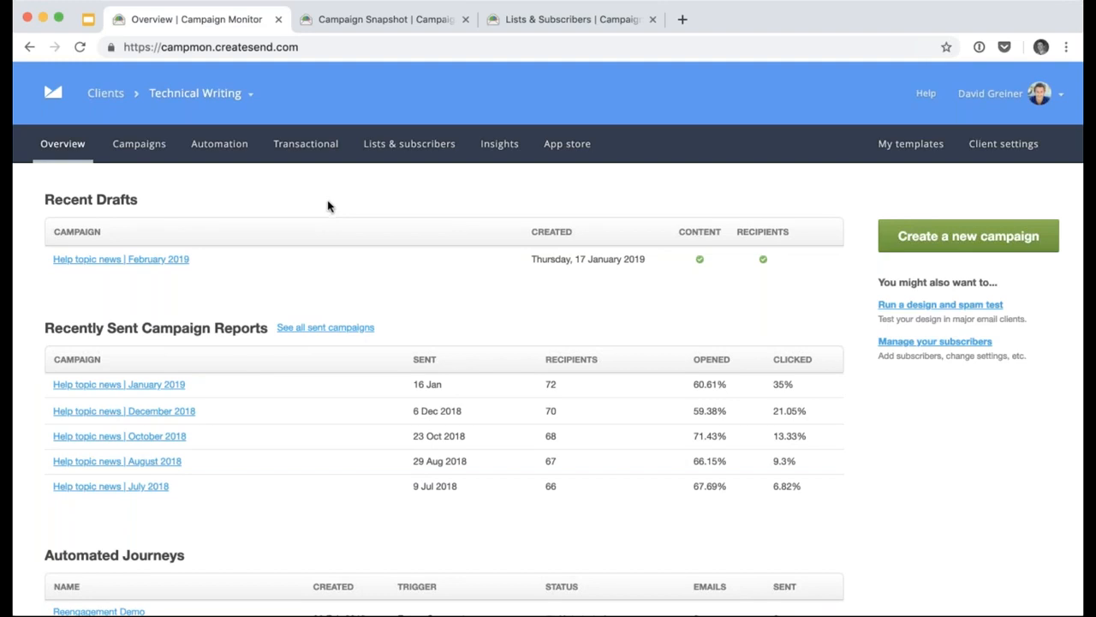
# Open the Help docs newsletter subscriber list and review its list performance based on engagement.
pyautogui.click(398, 150)
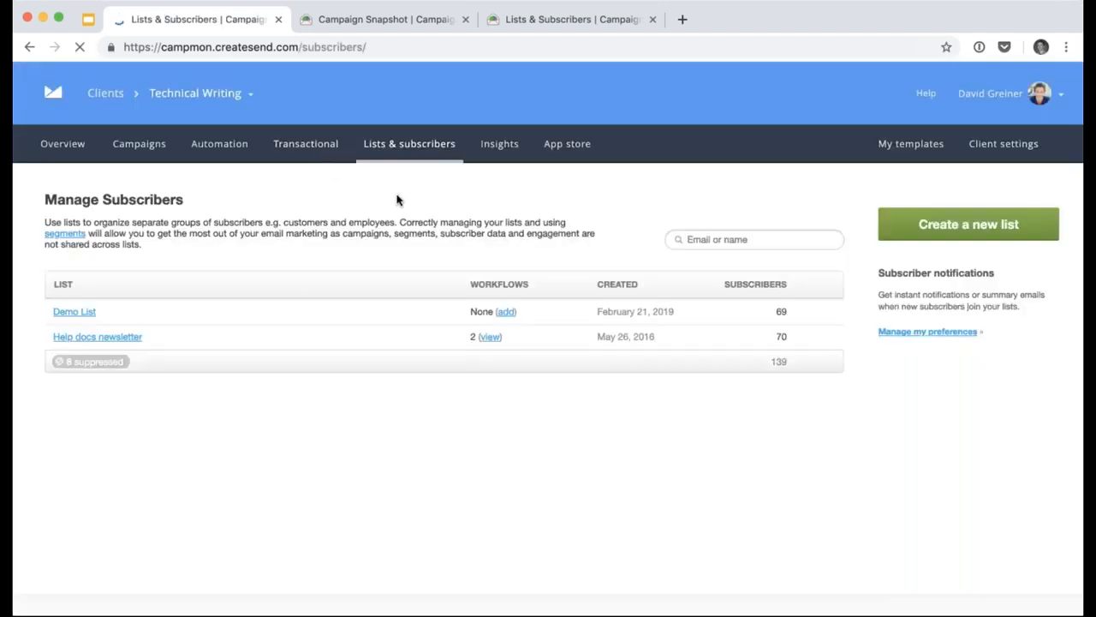
pyautogui.click(117, 340)
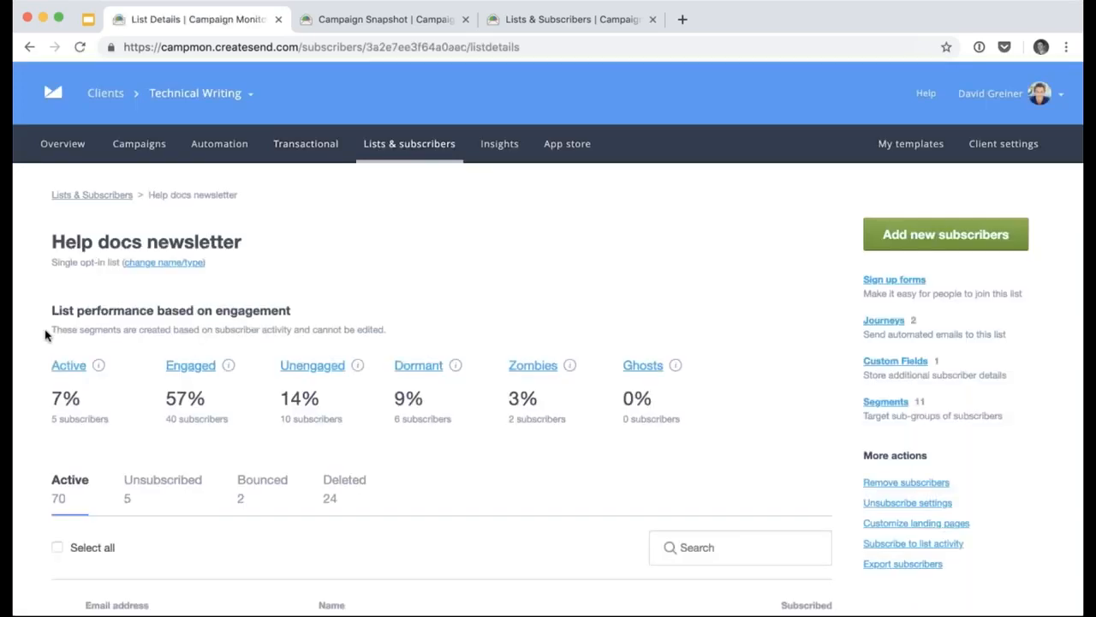
pyautogui.scroll(-2, 47, 336)
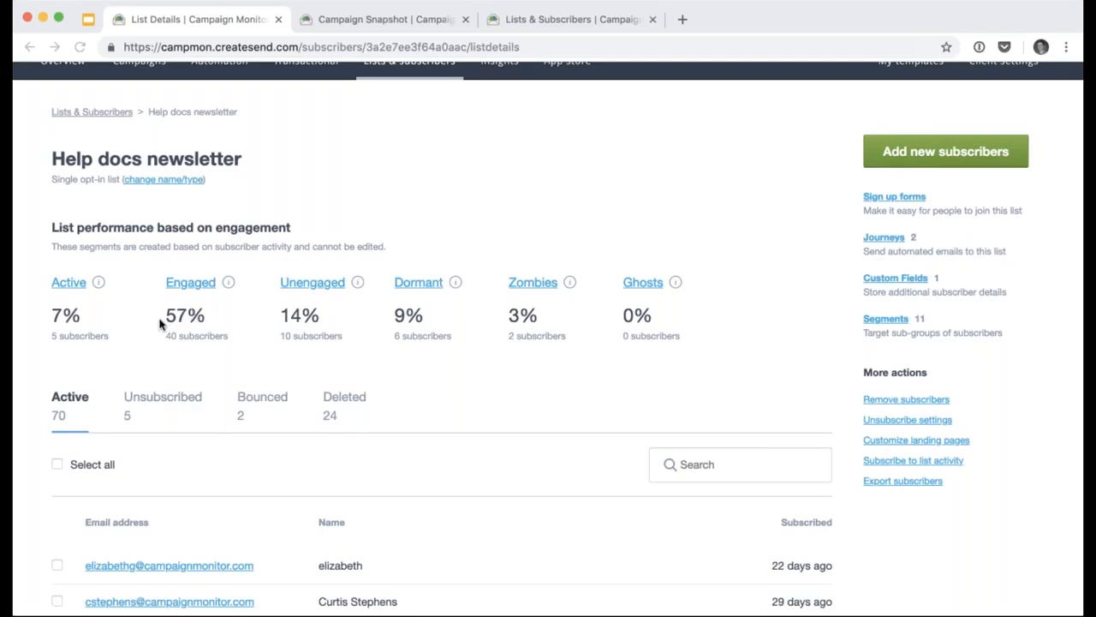
pyautogui.scroll(1, 160, 318)
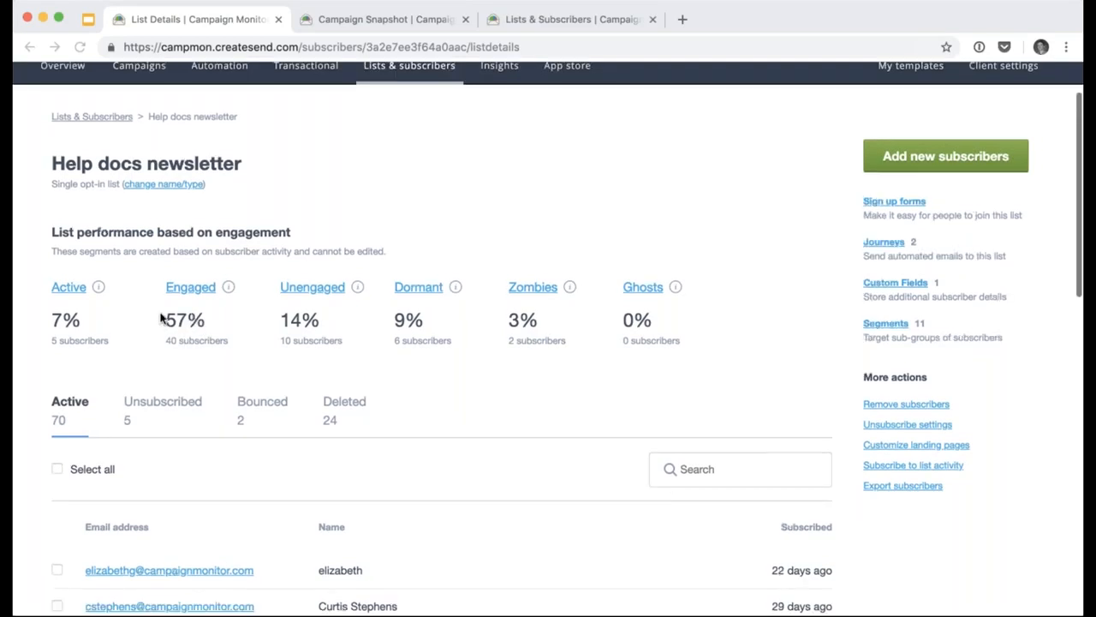
pyautogui.scroll(2, 160, 317)
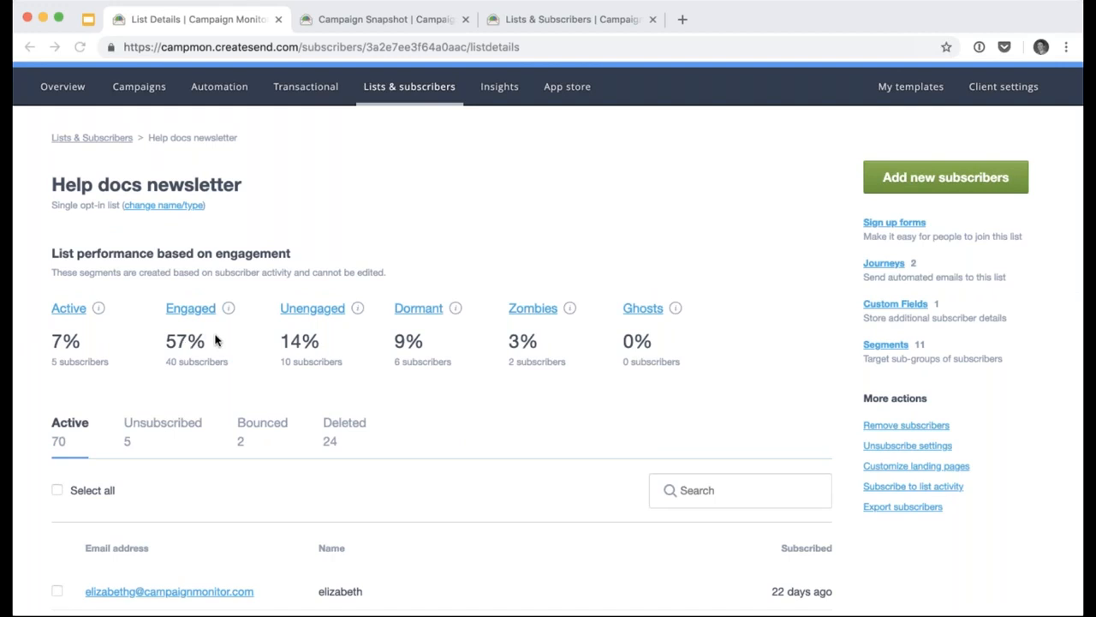
pyautogui.scroll(1, 215, 341)
pyautogui.scroll(1, 215, 341)
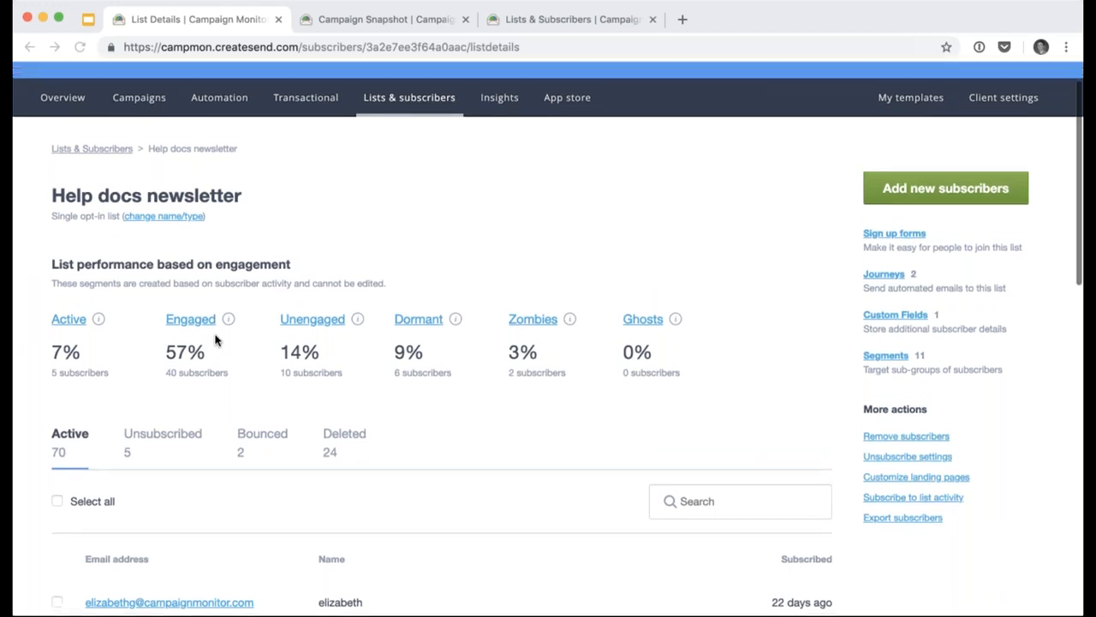
pyautogui.scroll(1, 215, 341)
pyautogui.click(810, 342)
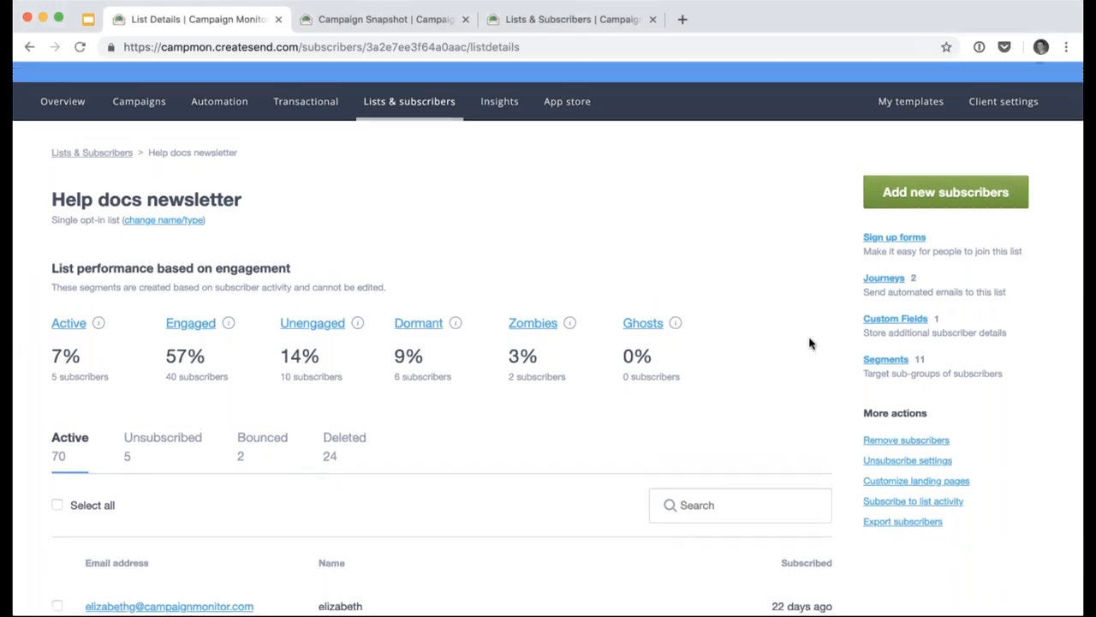
# Open the Help docs newsletter list's segments and review both the engagement-based segments and the custom segments.
pyautogui.click(877, 365)
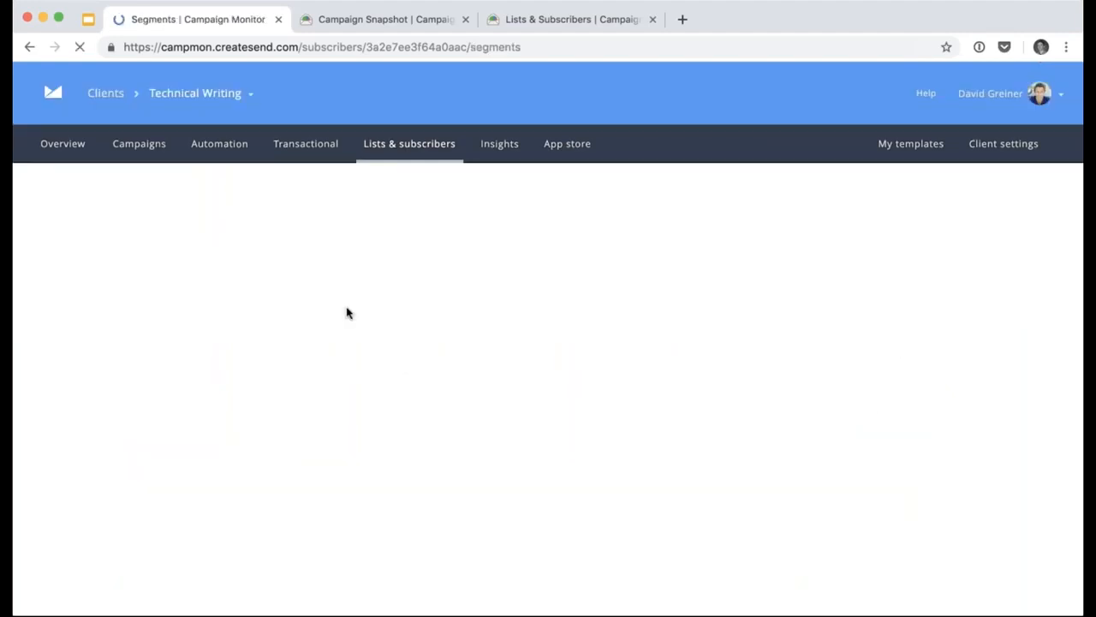
pyautogui.scroll(-2, 47, 322)
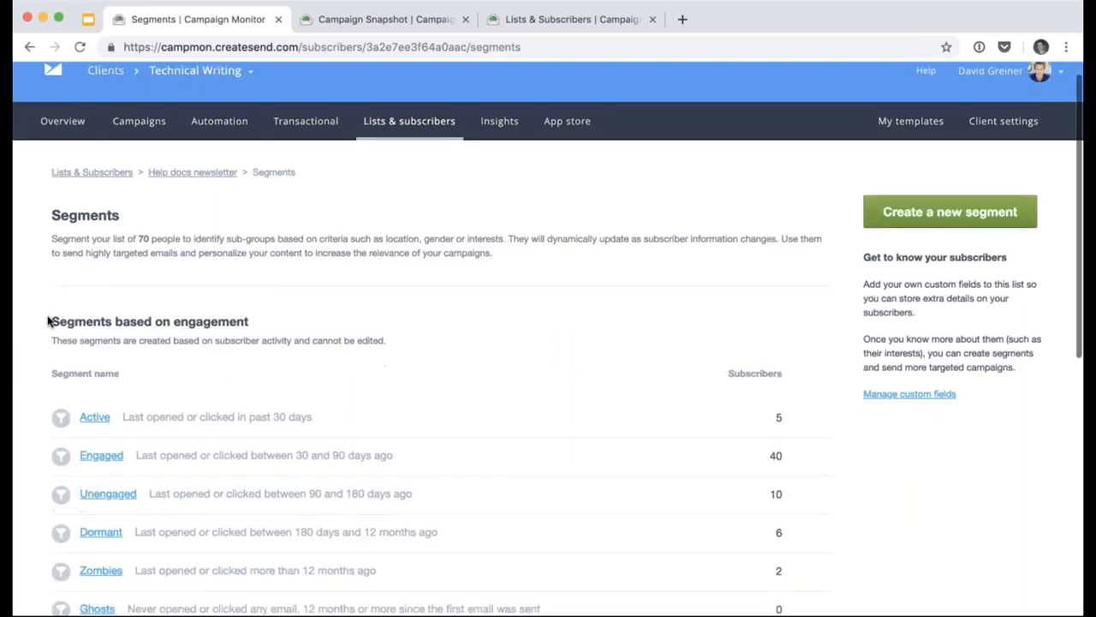
pyautogui.scroll(-5, 43, 324)
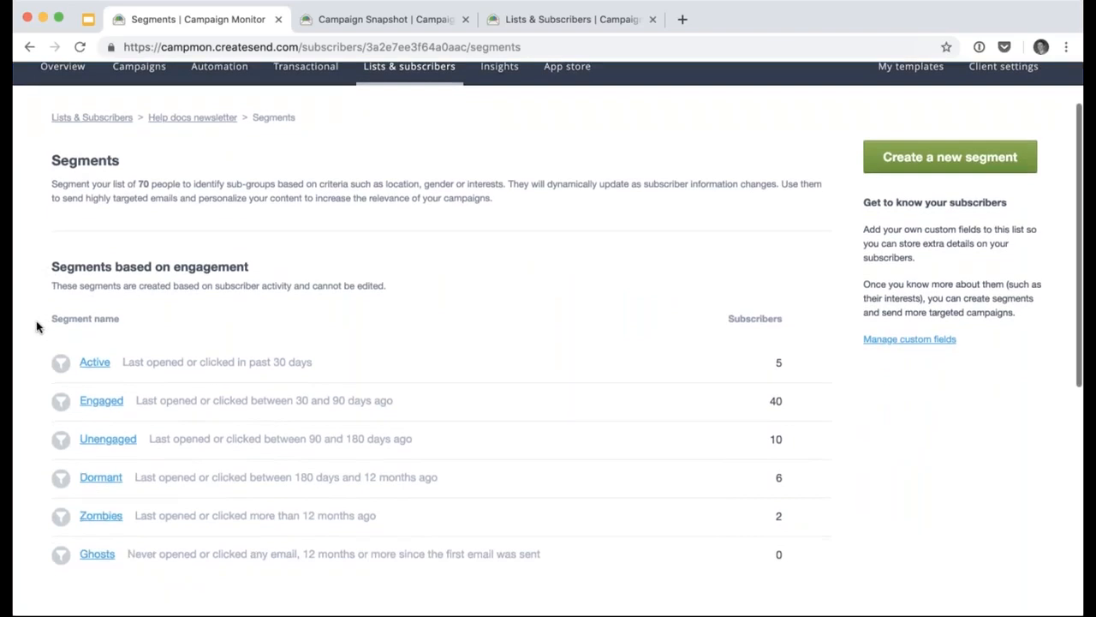
pyautogui.scroll(-10, 36, 327)
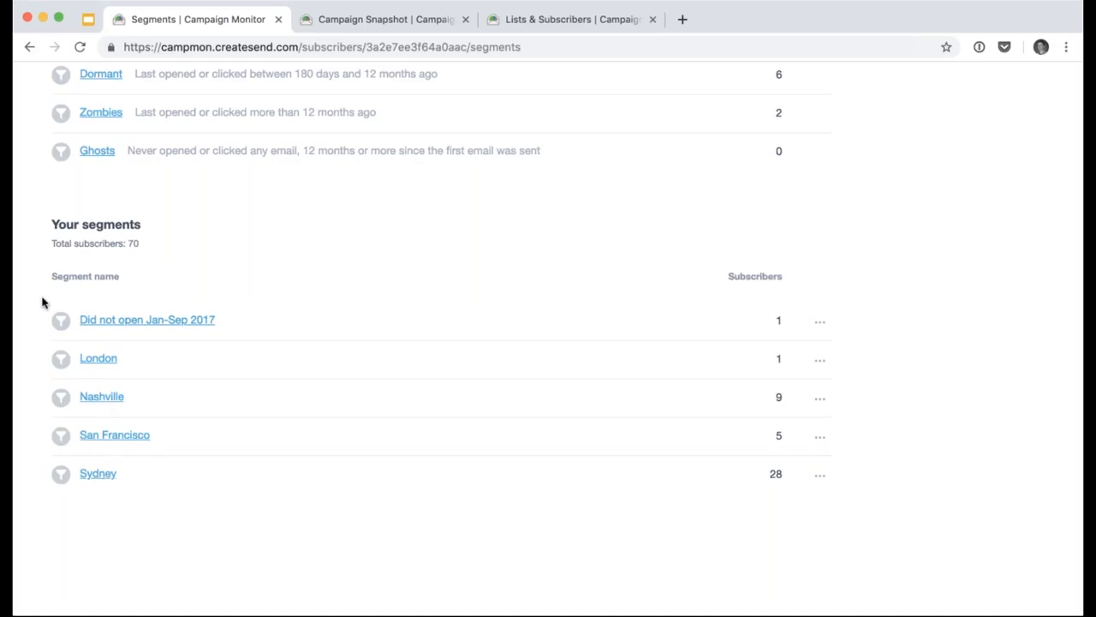
pyautogui.scroll(3, 42, 301)
pyautogui.scroll(2, 42, 301)
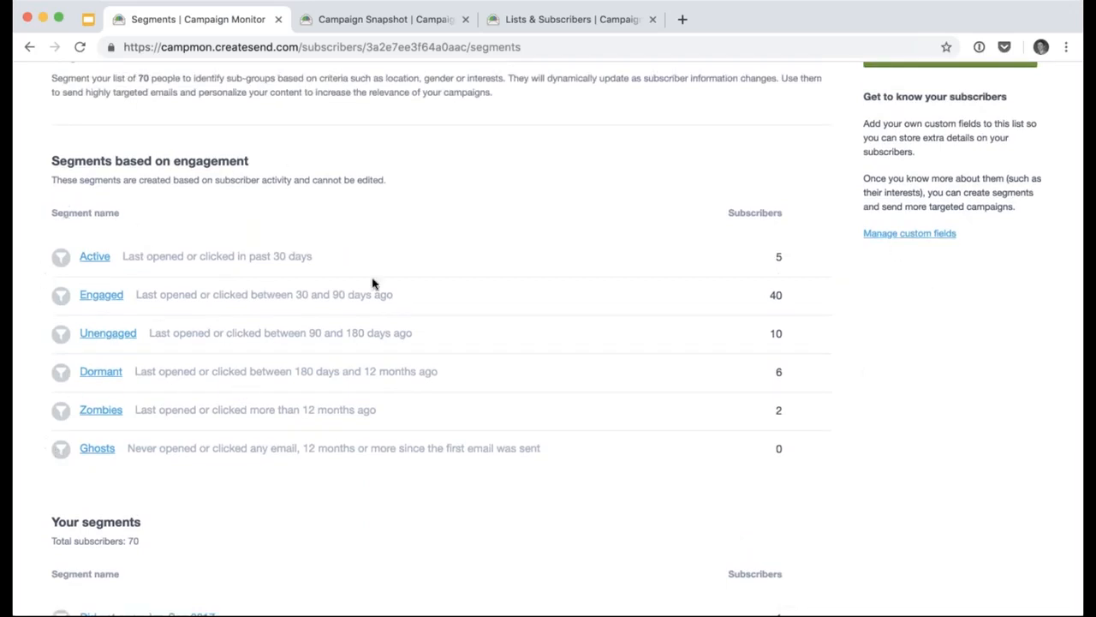
pyautogui.scroll(1, 373, 283)
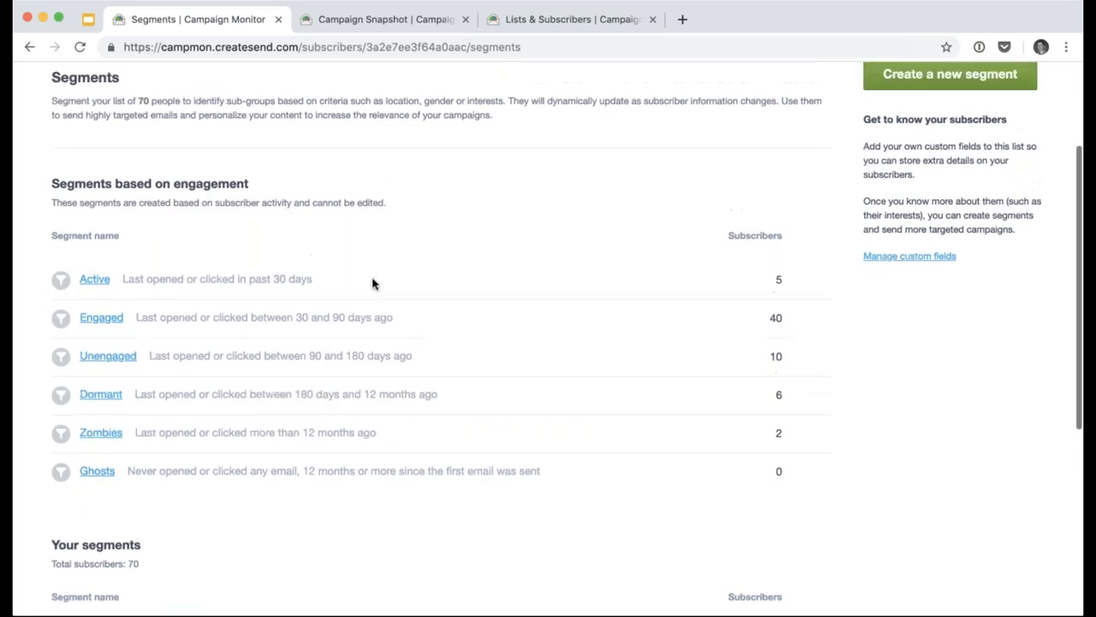
pyautogui.scroll(1, 372, 284)
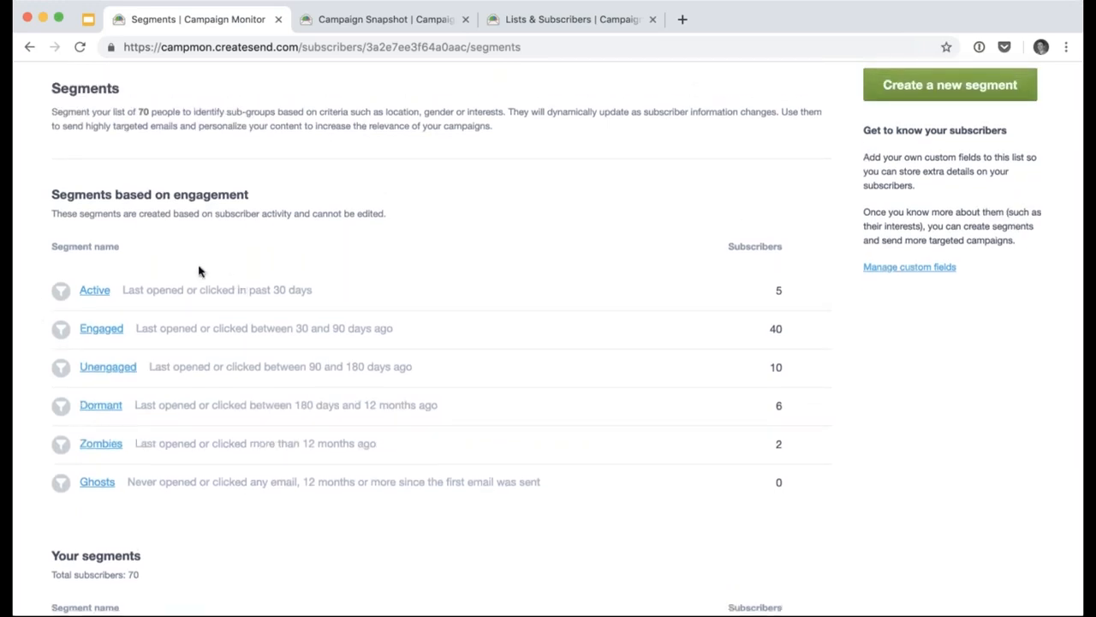
# Open the Engaged segment and look through its sample of subscribers.
pyautogui.click(101, 329)
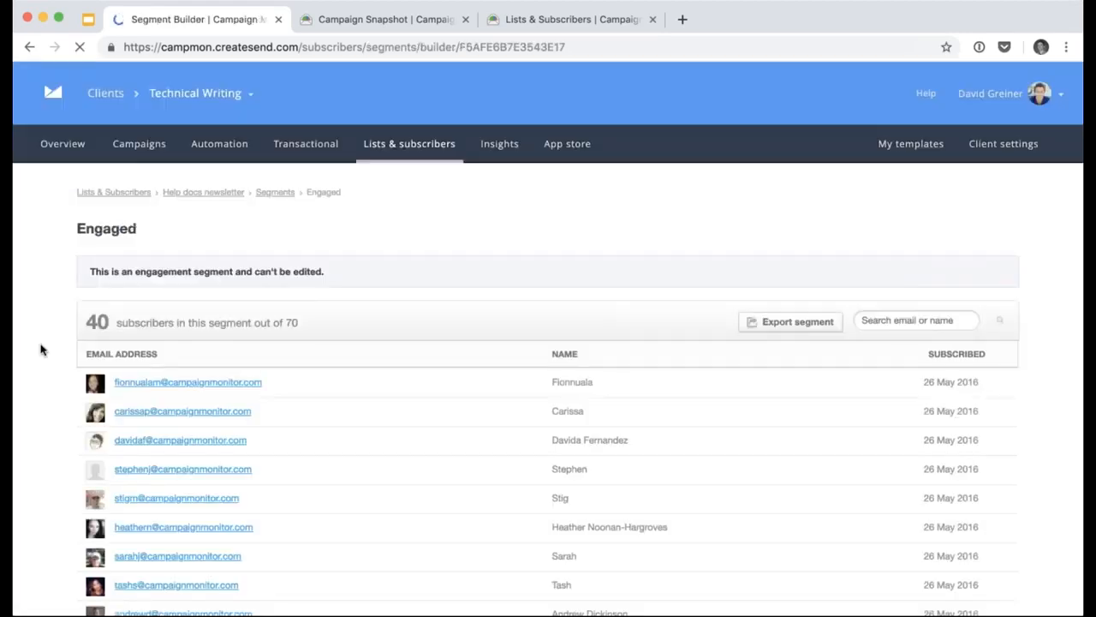
pyautogui.scroll(-1, 42, 350)
pyautogui.scroll(-2, 41, 349)
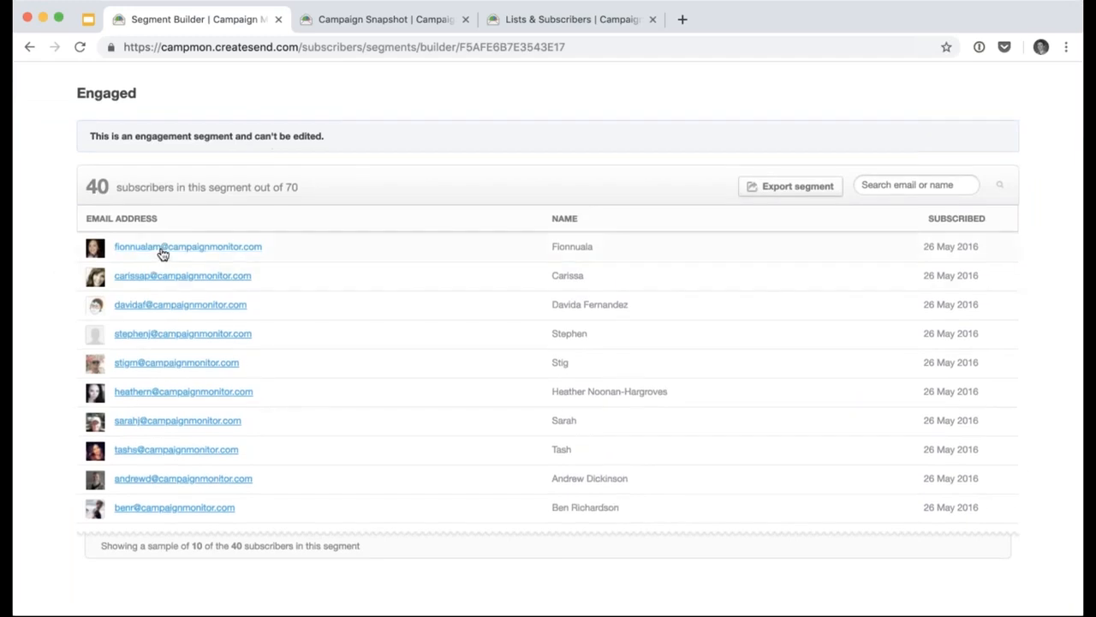
# Open the snapshot of the first subscriber in the Engaged segment and review their email activity.
pyautogui.click(154, 251)
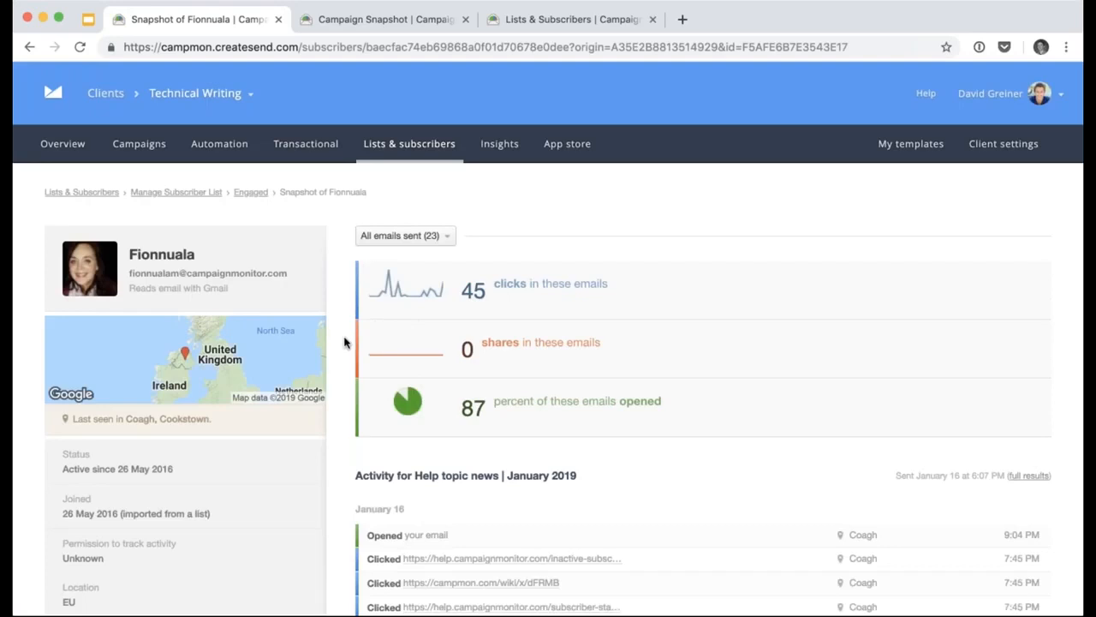
pyautogui.scroll(-3, 344, 342)
pyautogui.scroll(2, 344, 340)
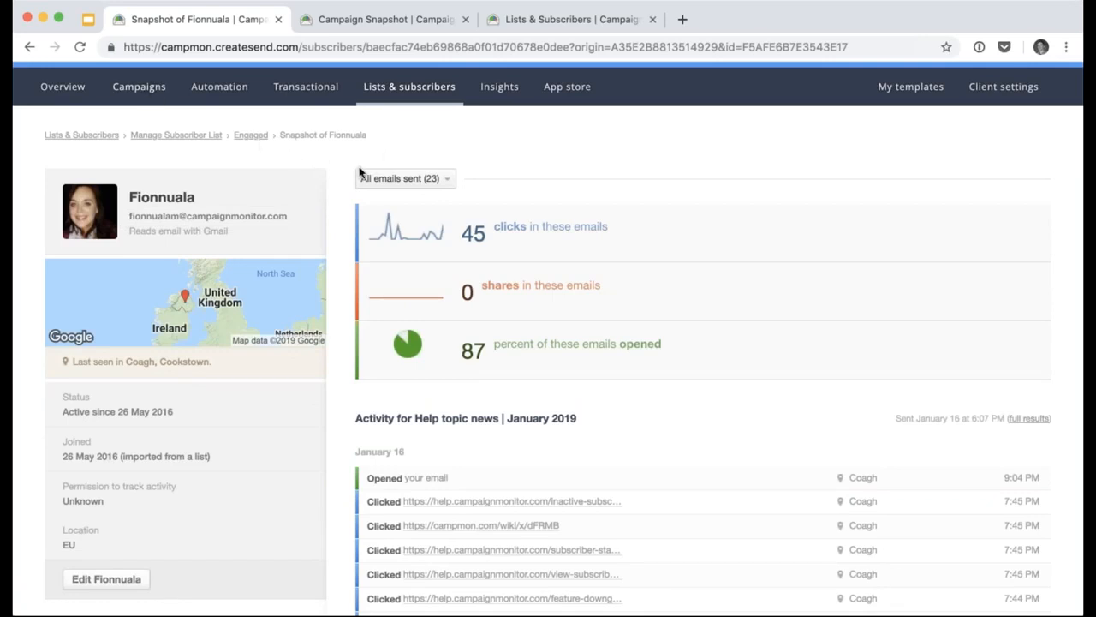
pyautogui.scroll(2, 360, 172)
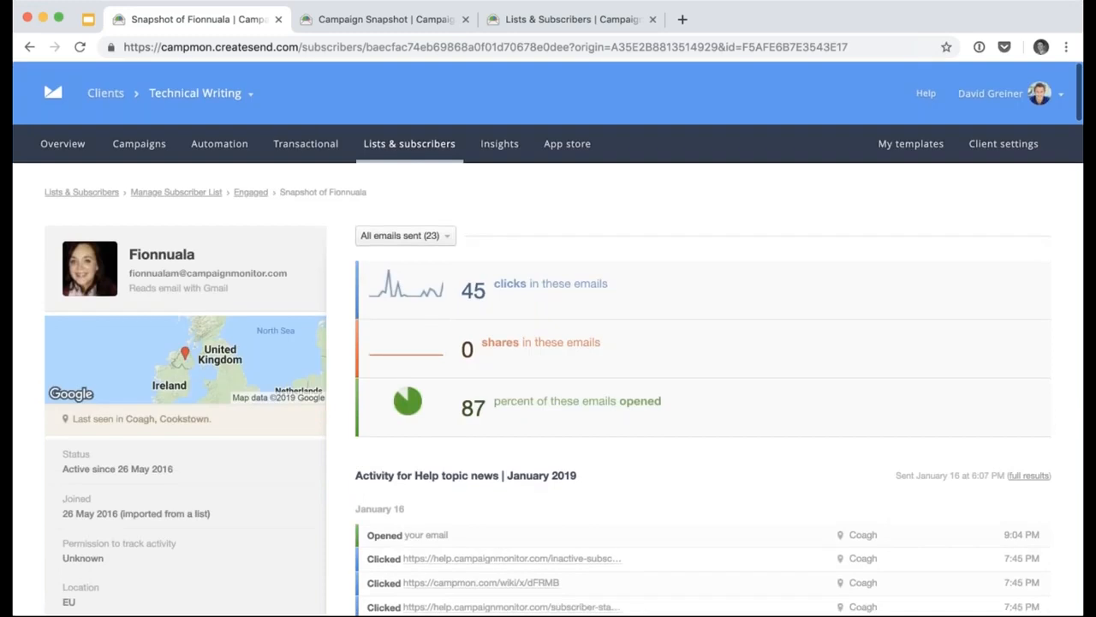
pyautogui.scroll(-1, 170, 174)
pyautogui.scroll(-1, 169, 174)
# Open the draft campaign "Help topic news | February 2019" and start editing its recipients.
pyautogui.click(144, 100)
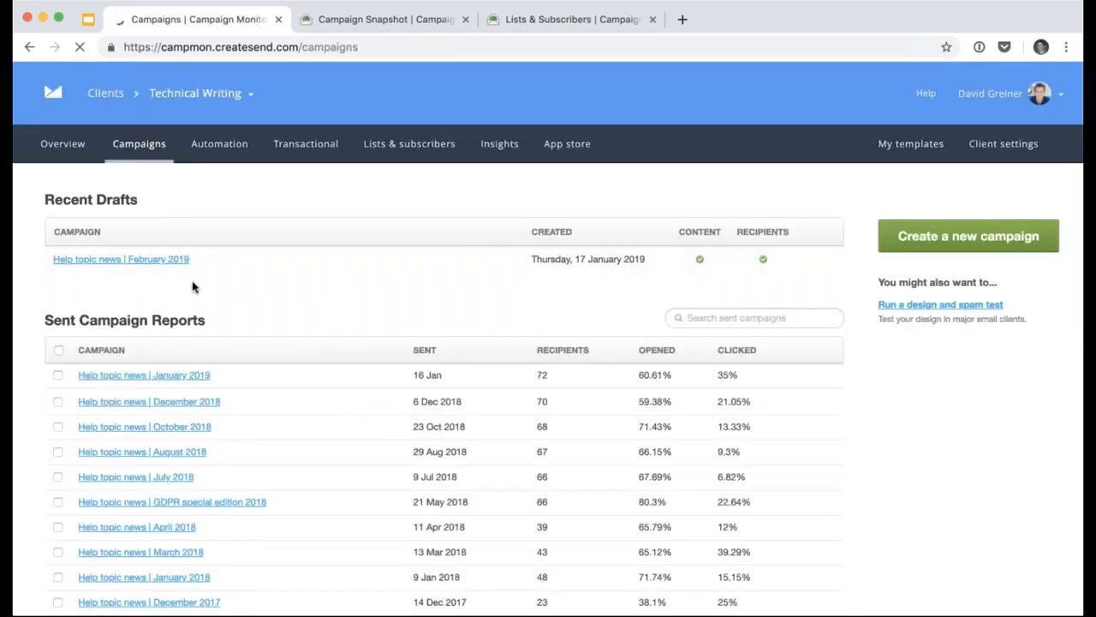
pyautogui.click(152, 261)
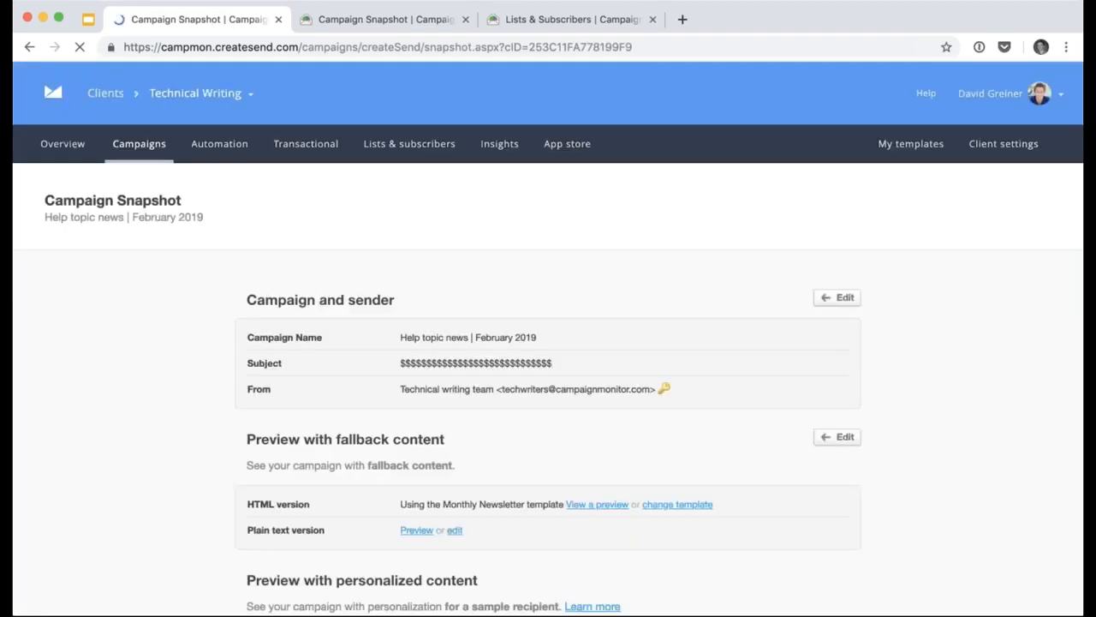
pyautogui.scroll(-5, 852, 394)
pyautogui.click(843, 383)
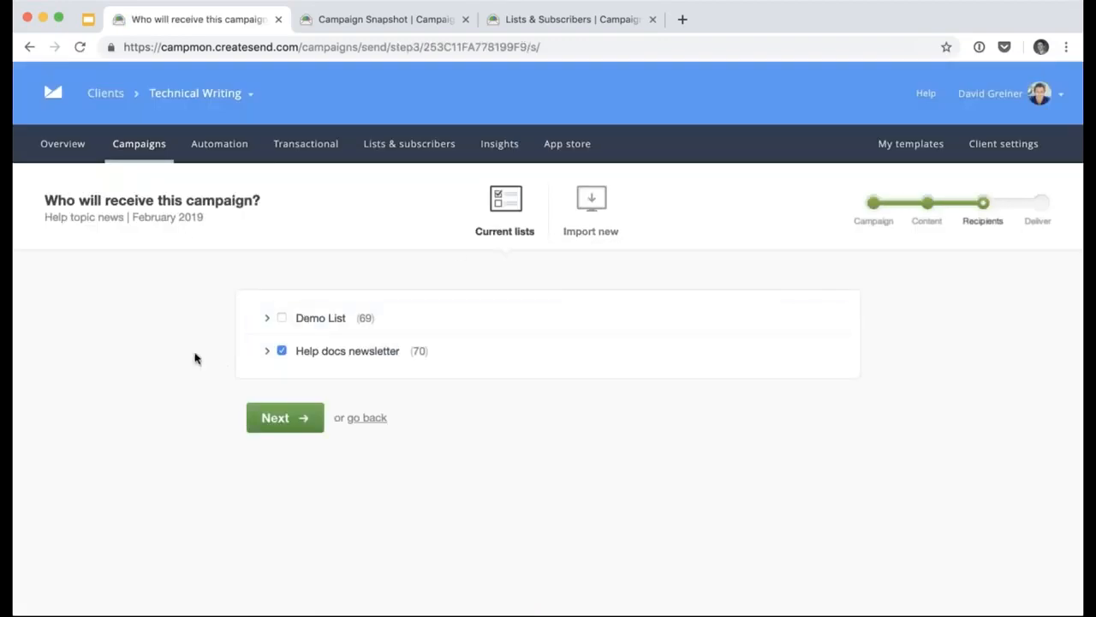
# Deselect the whole Help docs newsletter list as recipient and expand it to list its segments.
pyautogui.click(282, 351)
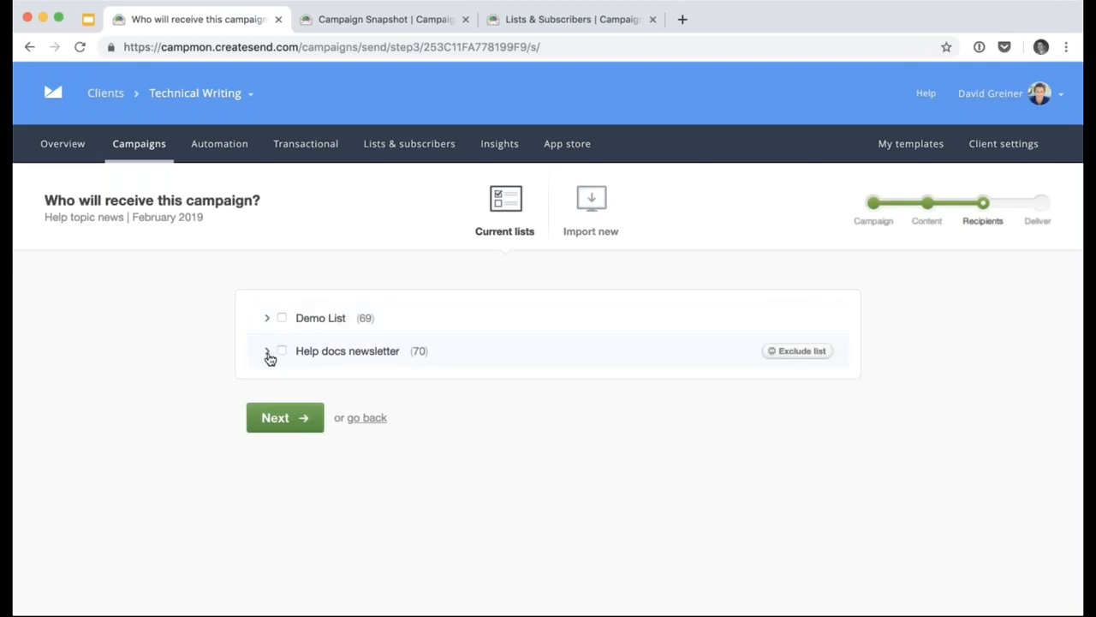
pyautogui.click(267, 352)
pyautogui.scroll(-3, 166, 376)
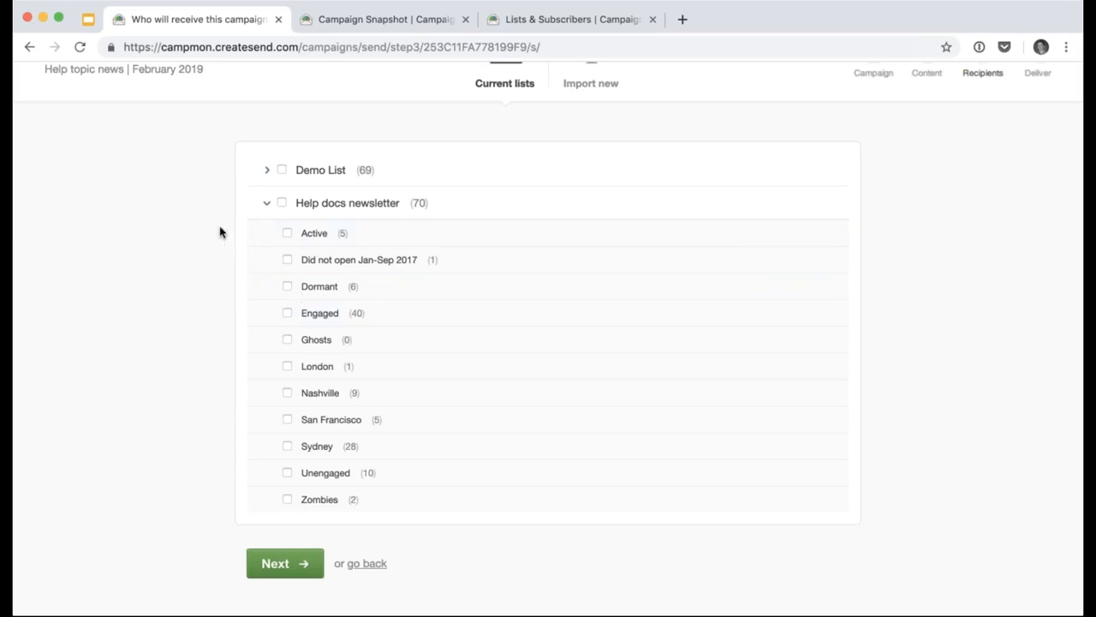
pyautogui.scroll(1, 218, 231)
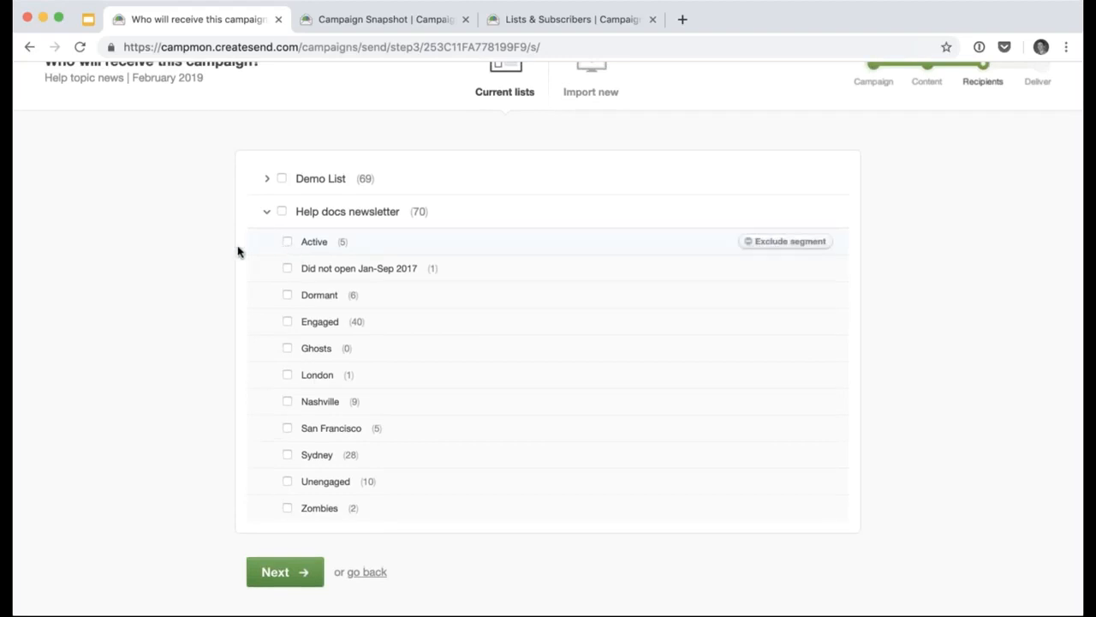
# Select the Active and Engaged segments of Help docs newsletter as recipients, and clear both selections again.
pyautogui.click(287, 243)
pyautogui.click(287, 321)
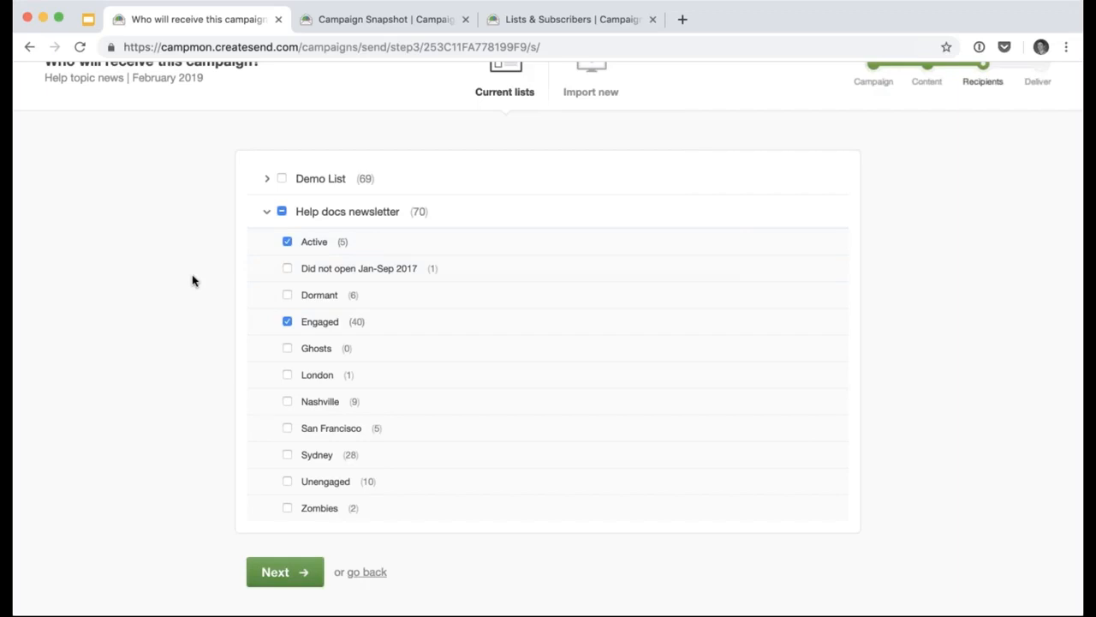
pyautogui.scroll(-1, 192, 286)
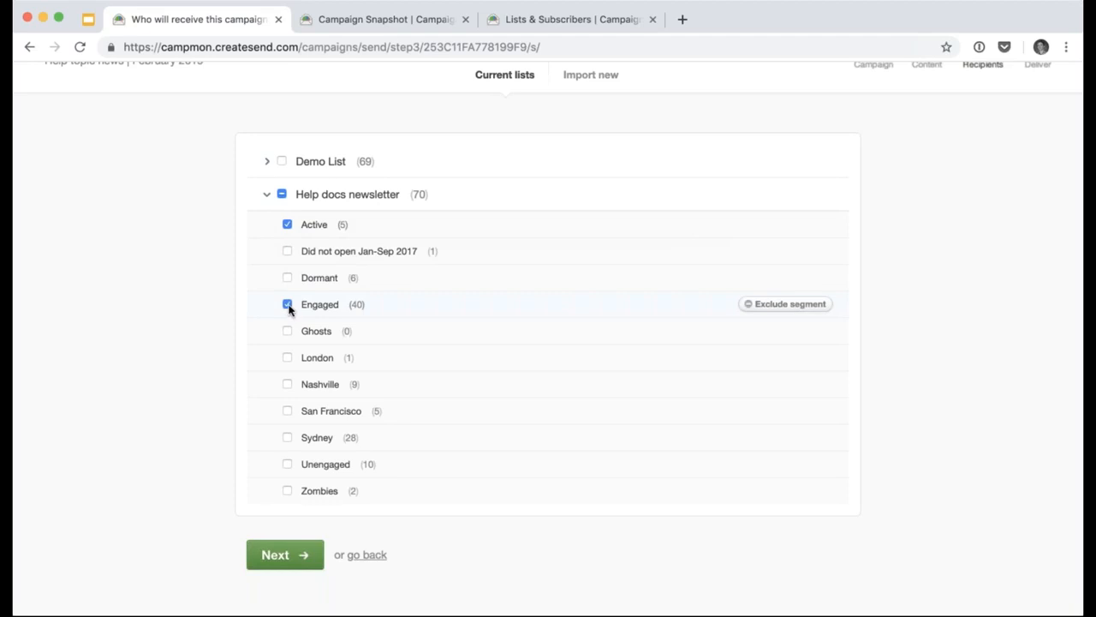
pyautogui.click(288, 225)
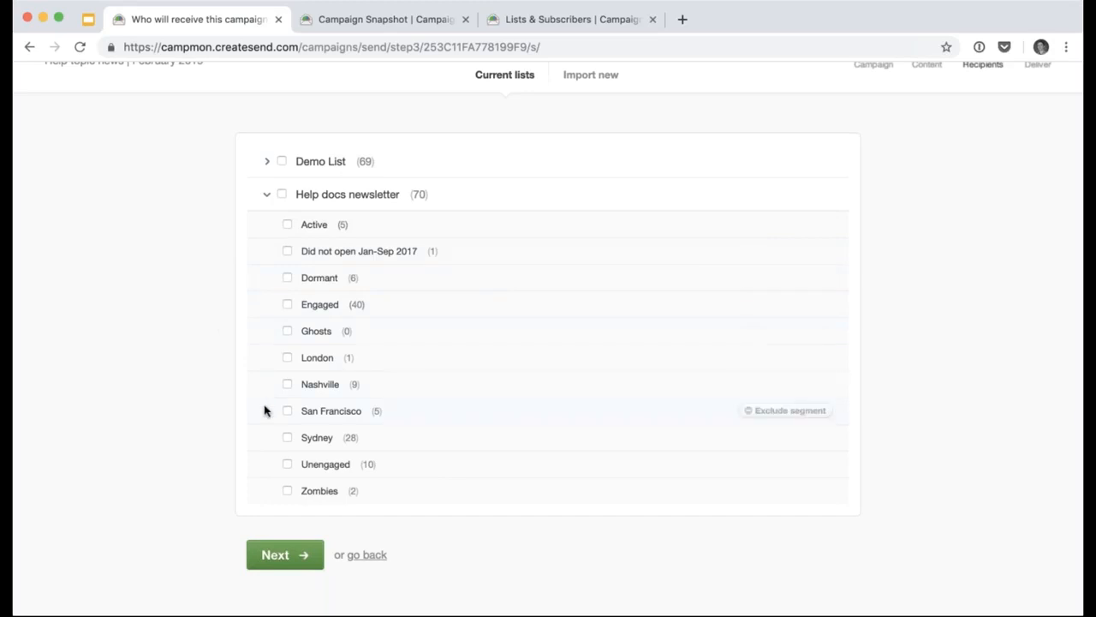
# Select the San Francisco and Sydney segments as recipients and exclude the Unengaged, Zombies and Ghosts segments.
pyautogui.click(288, 411)
pyautogui.click(288, 438)
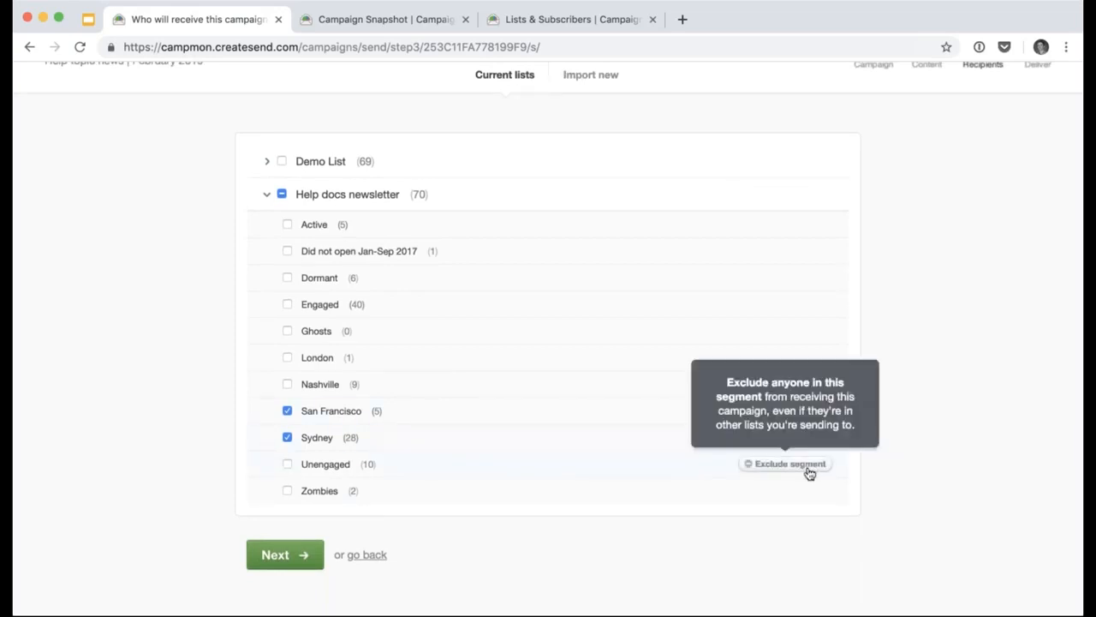
pyautogui.click(807, 469)
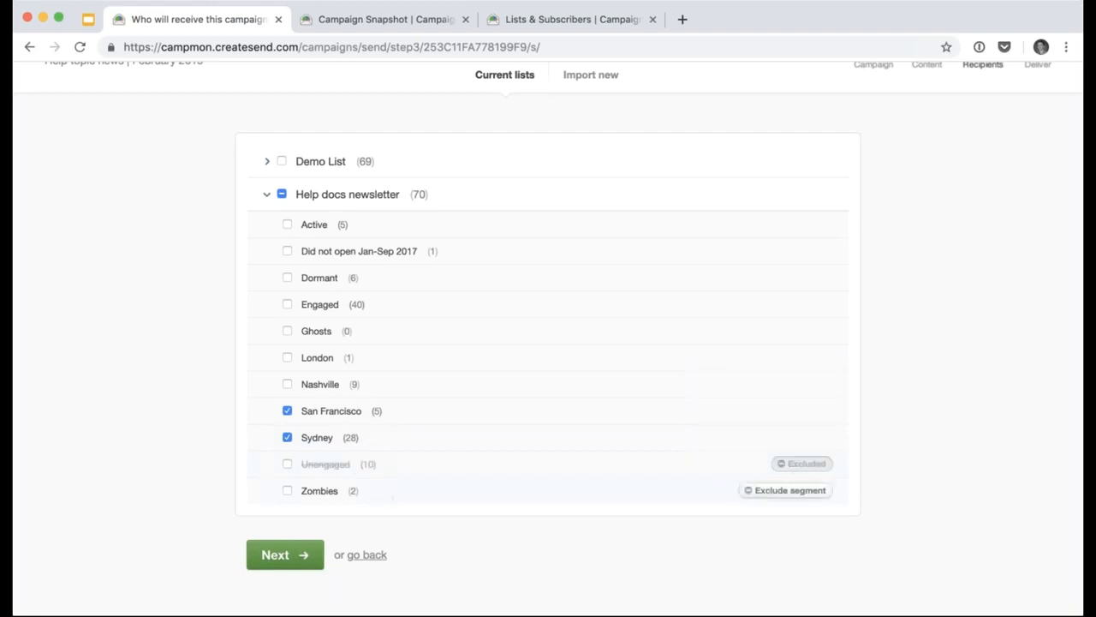
pyautogui.click(761, 492)
pyautogui.click(784, 332)
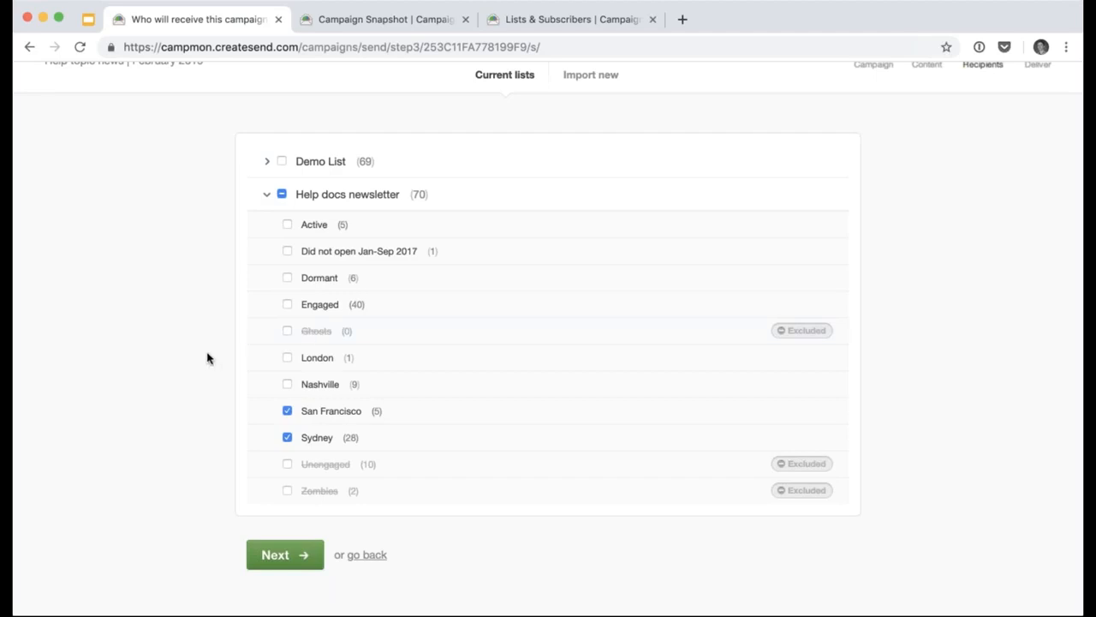
# Leave the campaign recipients and start building a new automated customer journey from the ground up.
pyautogui.scroll(2, 212, 358)
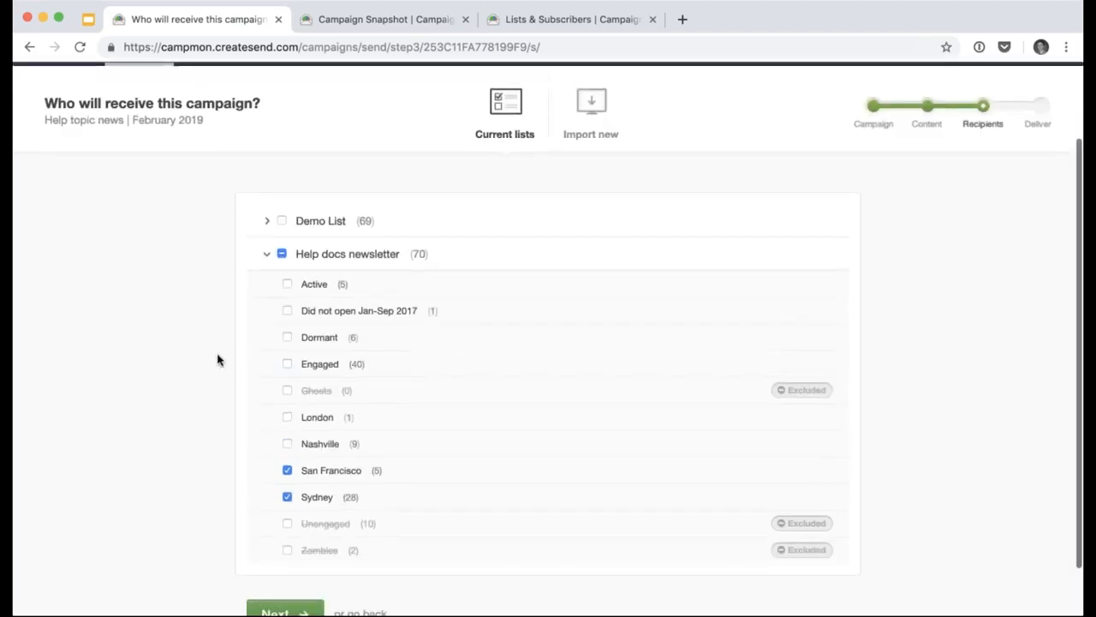
pyautogui.scroll(3, 217, 360)
pyautogui.scroll(-2, 218, 356)
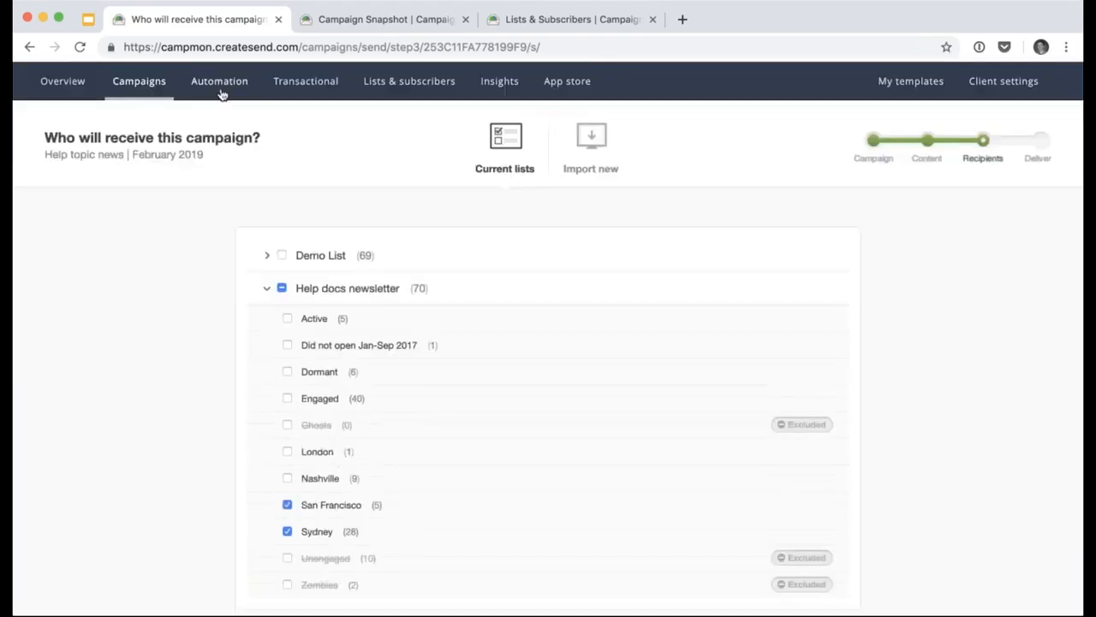
pyautogui.click(220, 93)
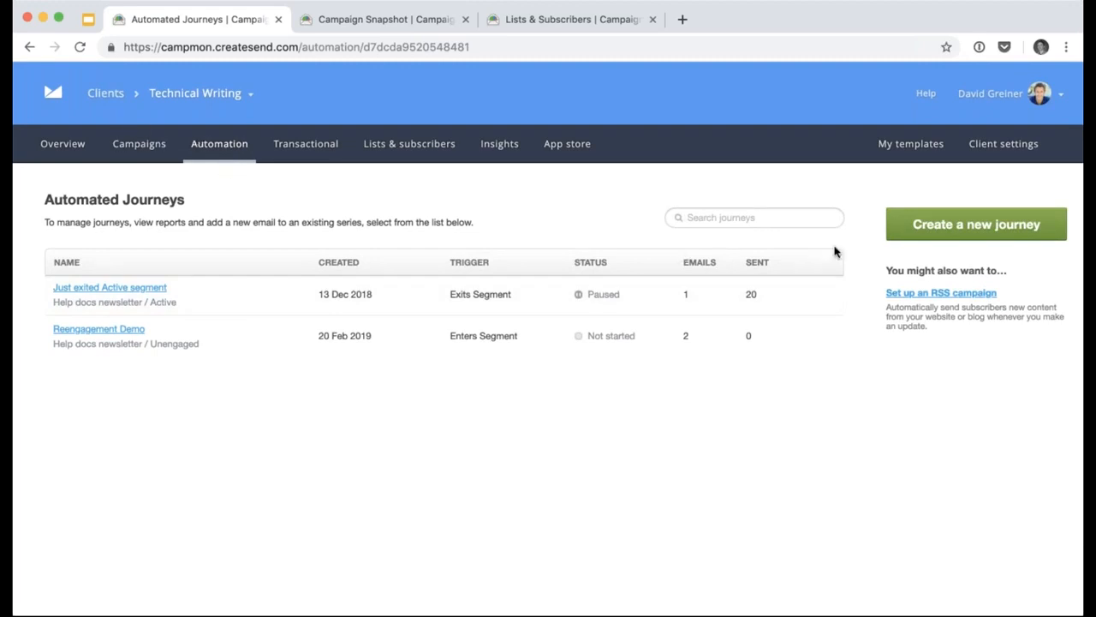
pyautogui.click(936, 227)
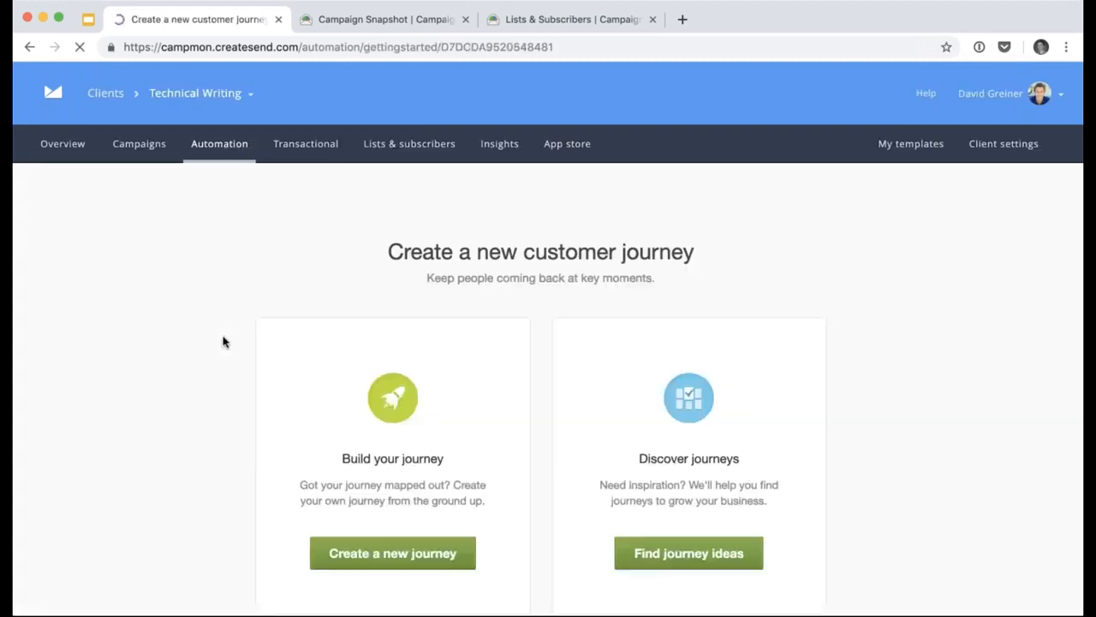
pyautogui.scroll(-1, 189, 352)
pyautogui.scroll(-2, 190, 352)
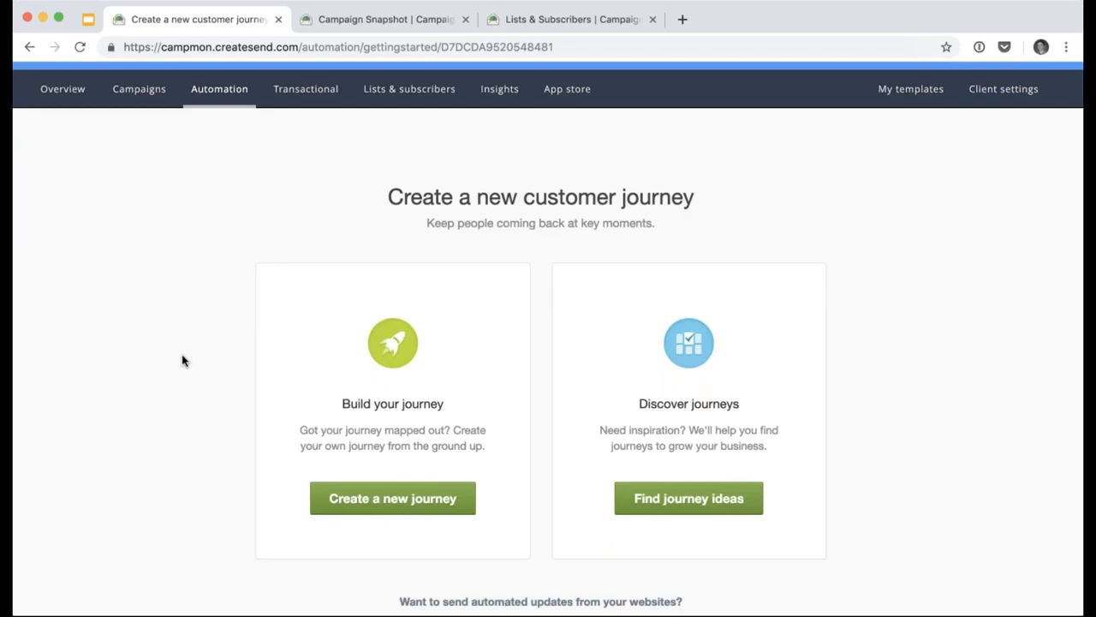
pyautogui.scroll(-1, 185, 361)
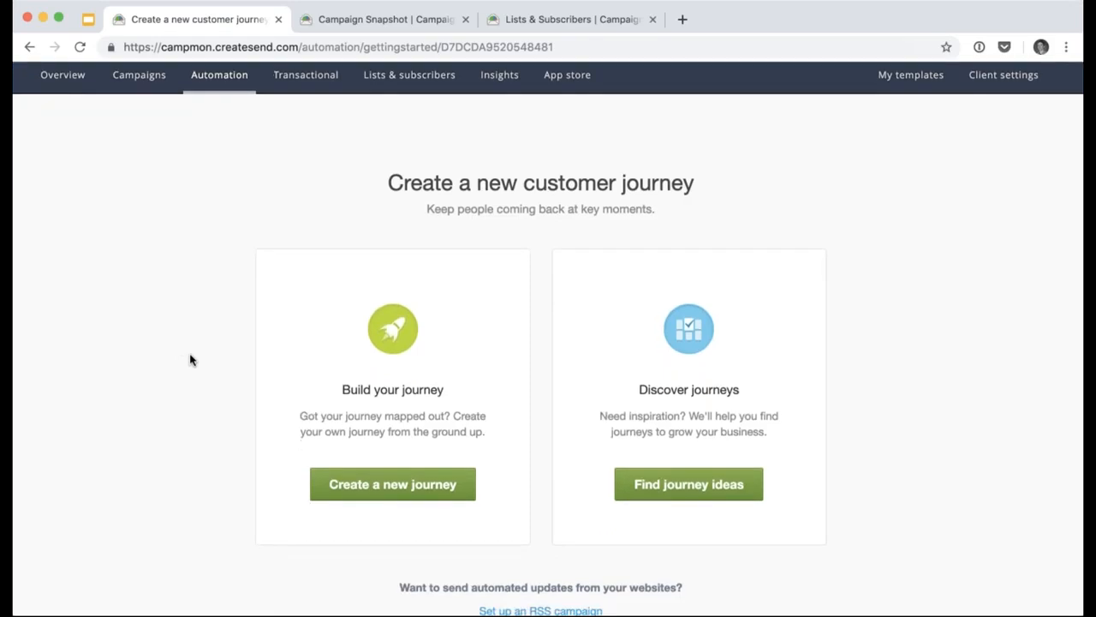
pyautogui.scroll(-1, 190, 361)
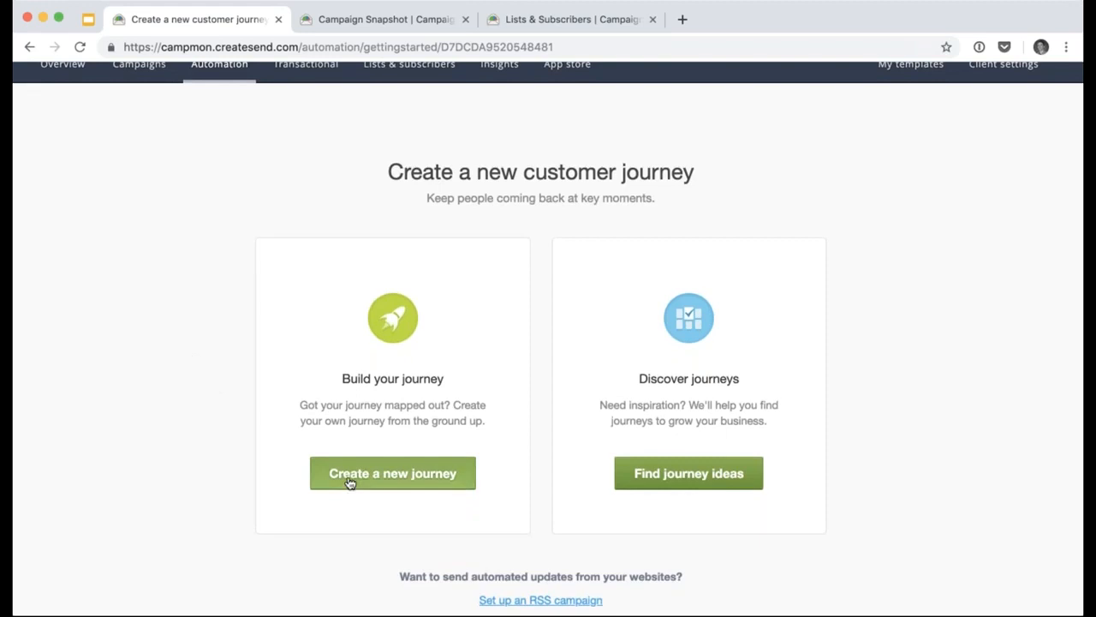
pyautogui.click(348, 482)
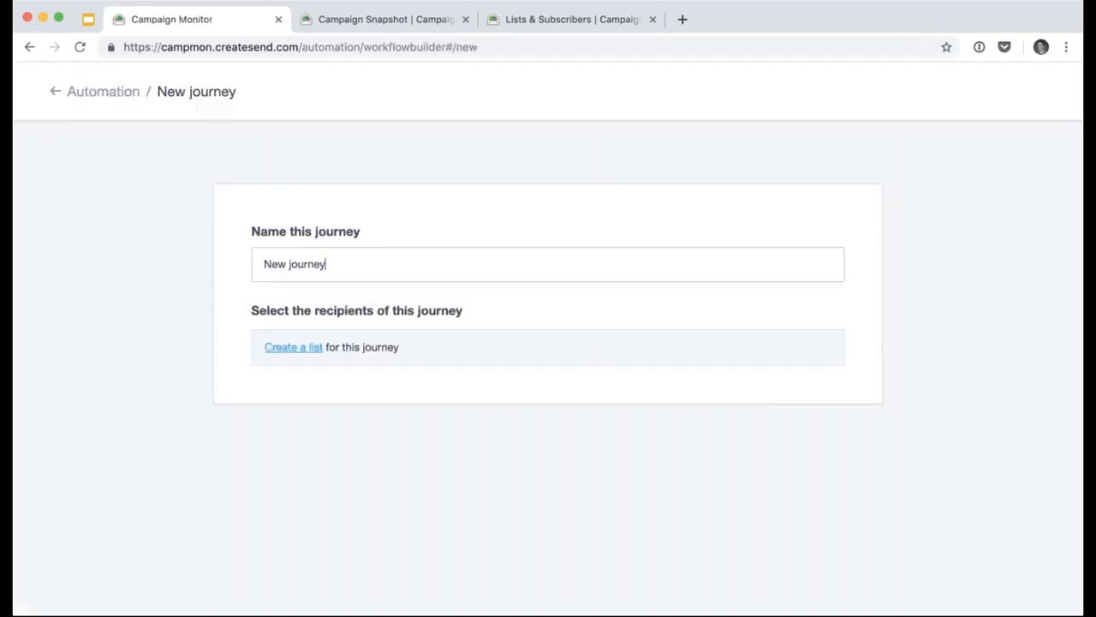
# Name the new journey "Renegagement Demo".
pyautogui.tripleClick(328, 262)
pyautogui.write('Renegagement')
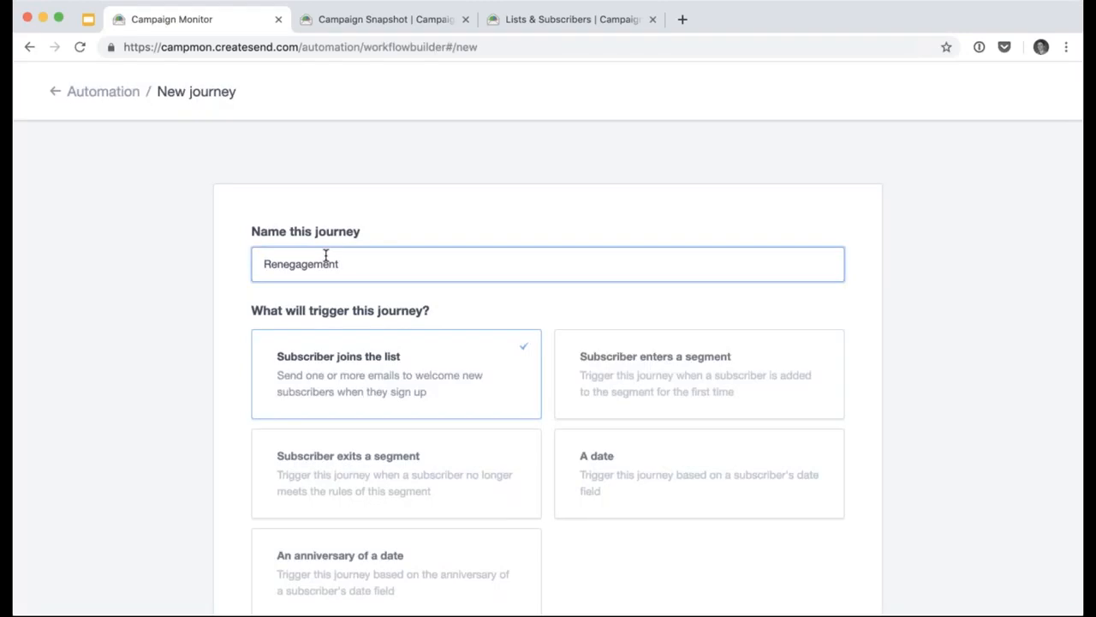
pyautogui.write(' Demo')
pyautogui.click(154, 265)
# Set the journey's trigger to "Subscriber enters a segment".
pyautogui.scroll(-1, 155, 305)
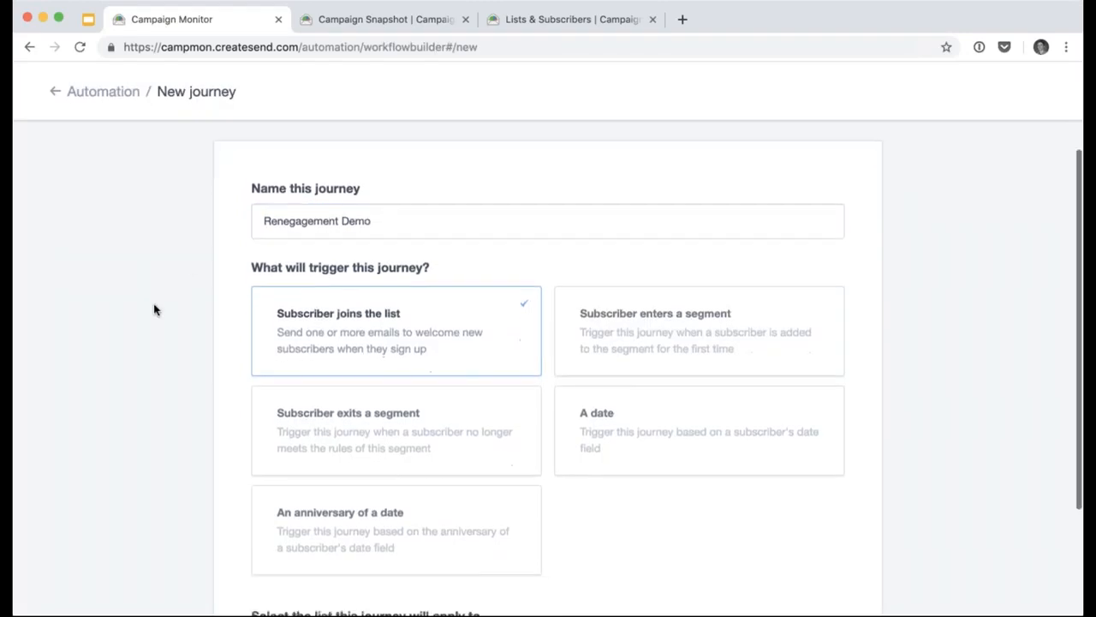
pyautogui.scroll(-1, 165, 303)
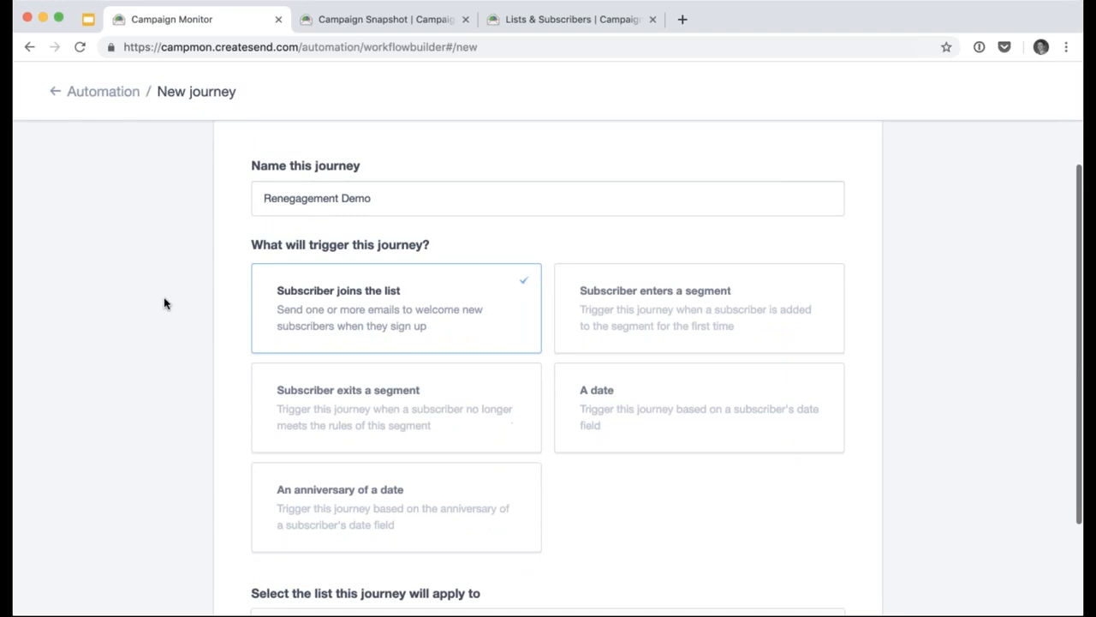
pyautogui.click(660, 288)
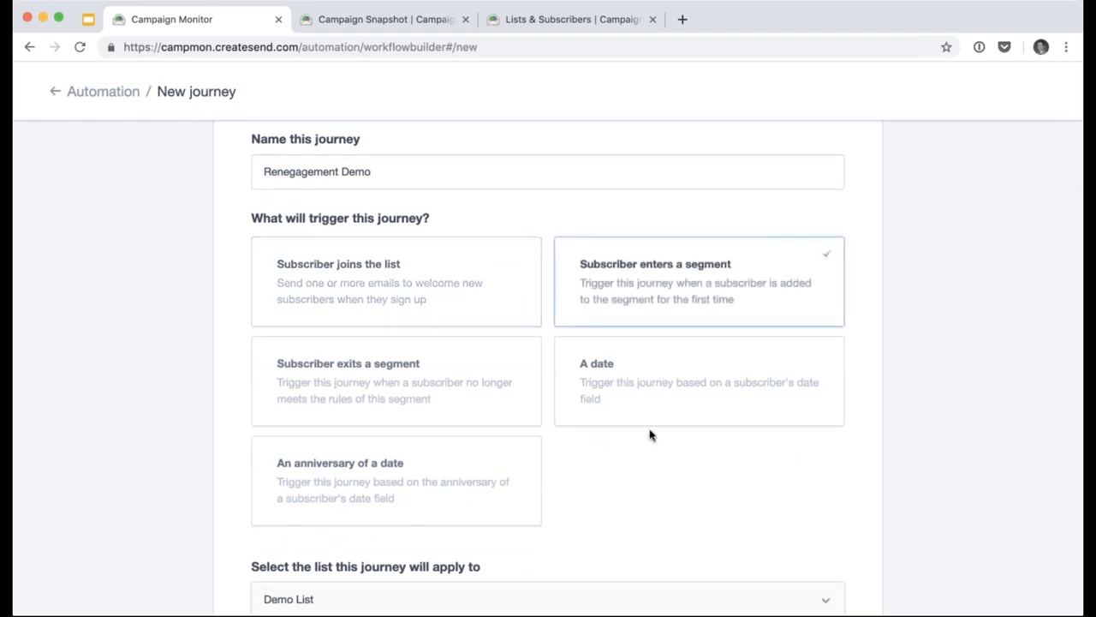
# Choose the Unengaged segment of Demo List as the journey's trigger segment.
pyautogui.scroll(-3, 648, 434)
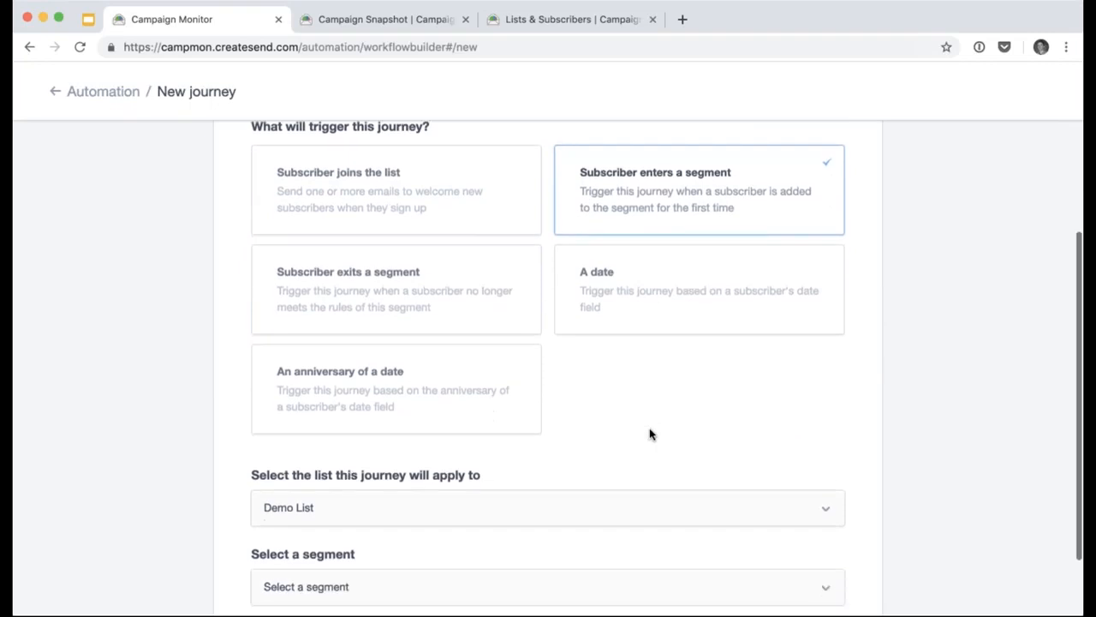
pyautogui.click(318, 578)
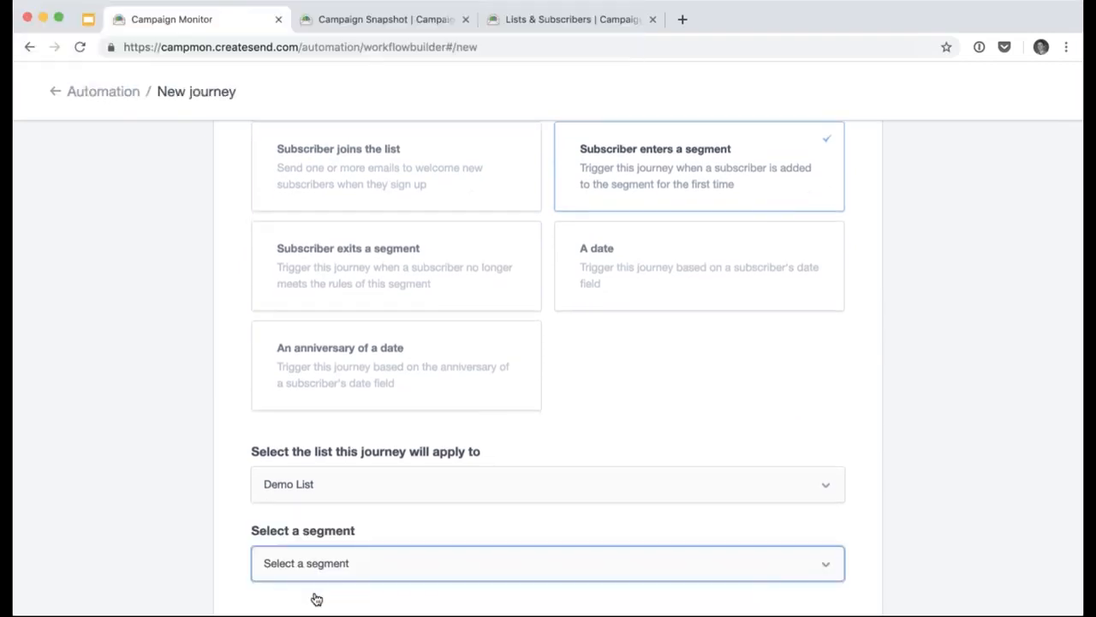
pyautogui.click(315, 597)
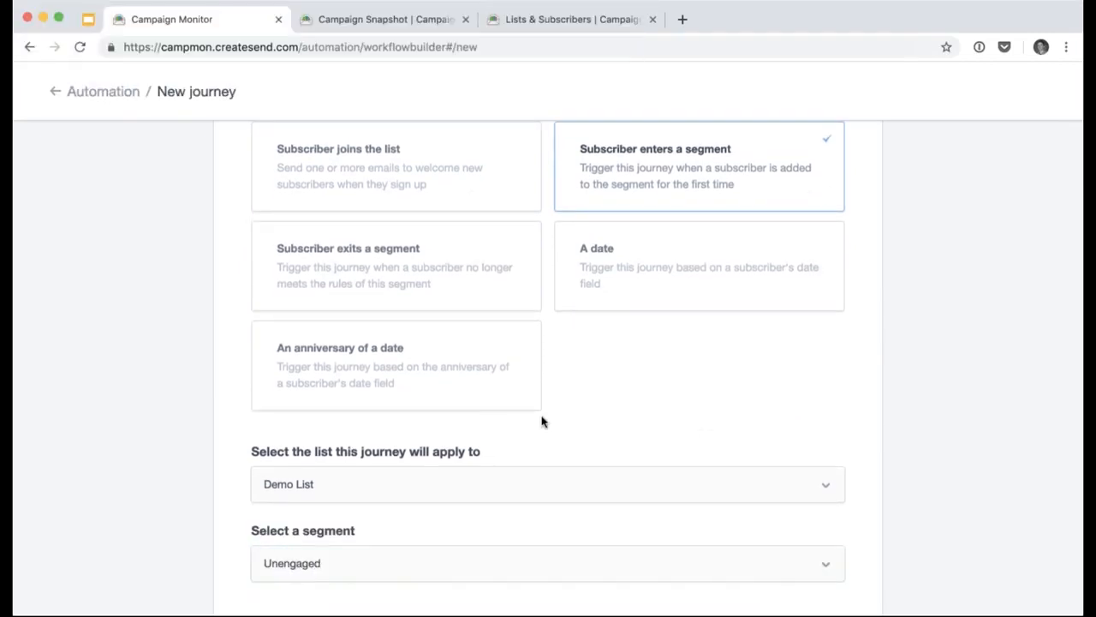
# Apply the journey to the Unengaged segment of the Help docs newsletter list and proceed to building it.
pyautogui.click(371, 536)
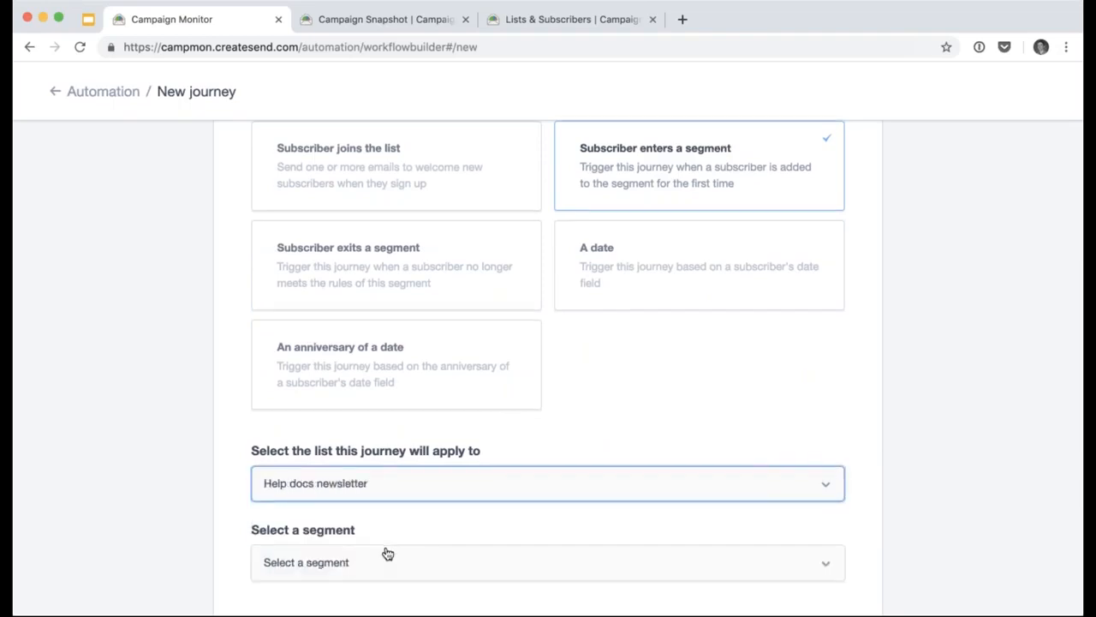
pyautogui.scroll(-1, 385, 553)
pyautogui.click(386, 553)
pyautogui.click(370, 586)
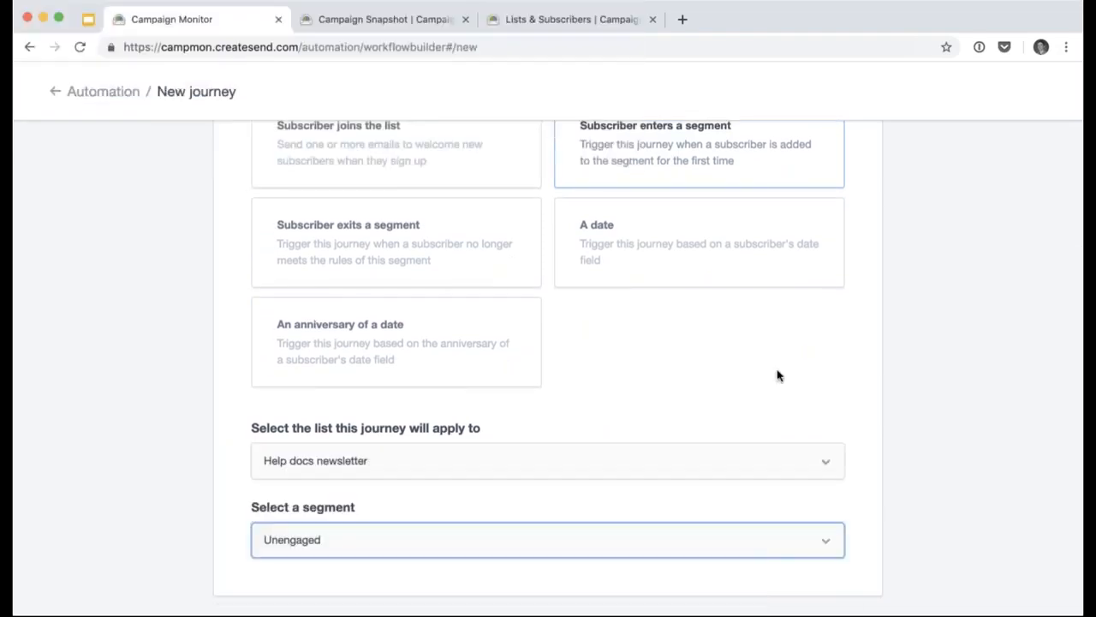
pyautogui.scroll(3, 803, 370)
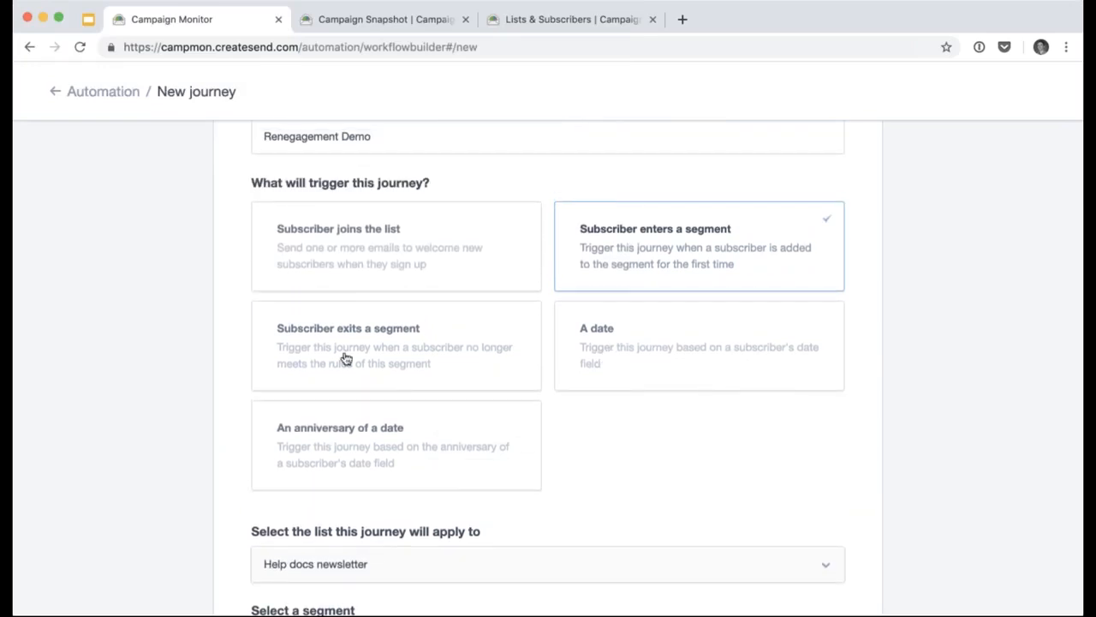
pyautogui.scroll(-5, 212, 361)
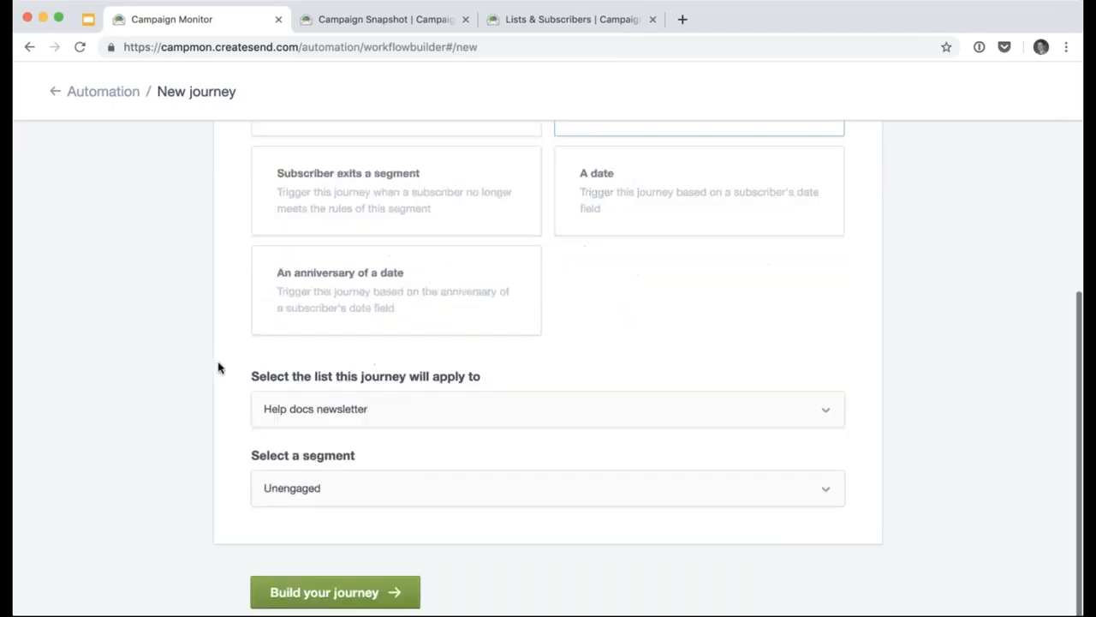
pyautogui.click(348, 502)
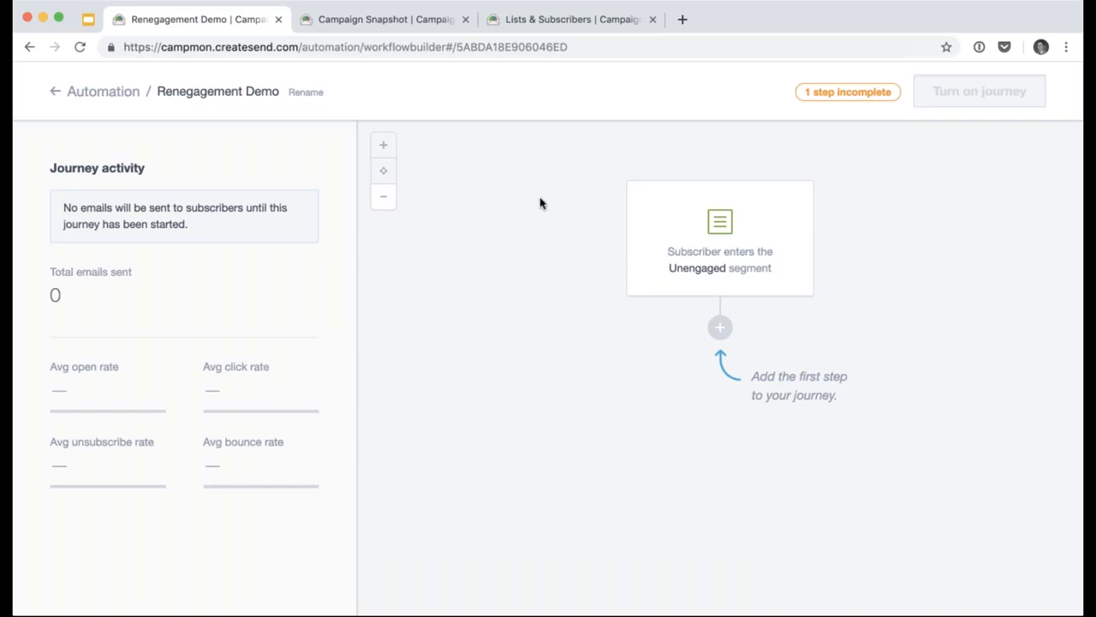
# Add an email after the journey's trigger, with the step name "Step 1" and the subject "An offer for you".
pyautogui.click(722, 330)
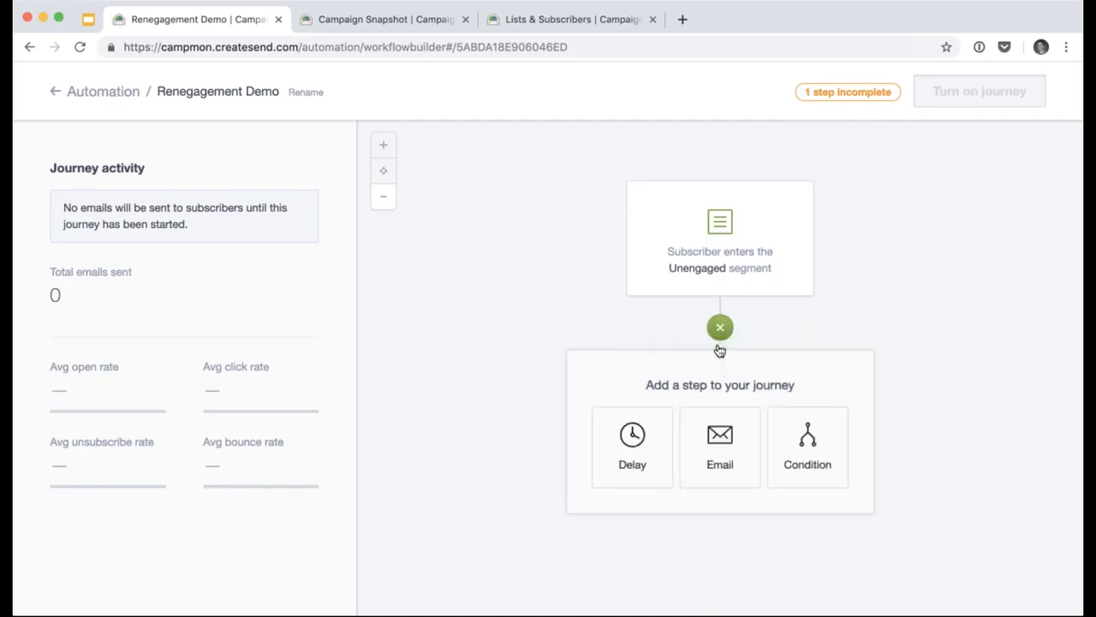
pyautogui.click(720, 454)
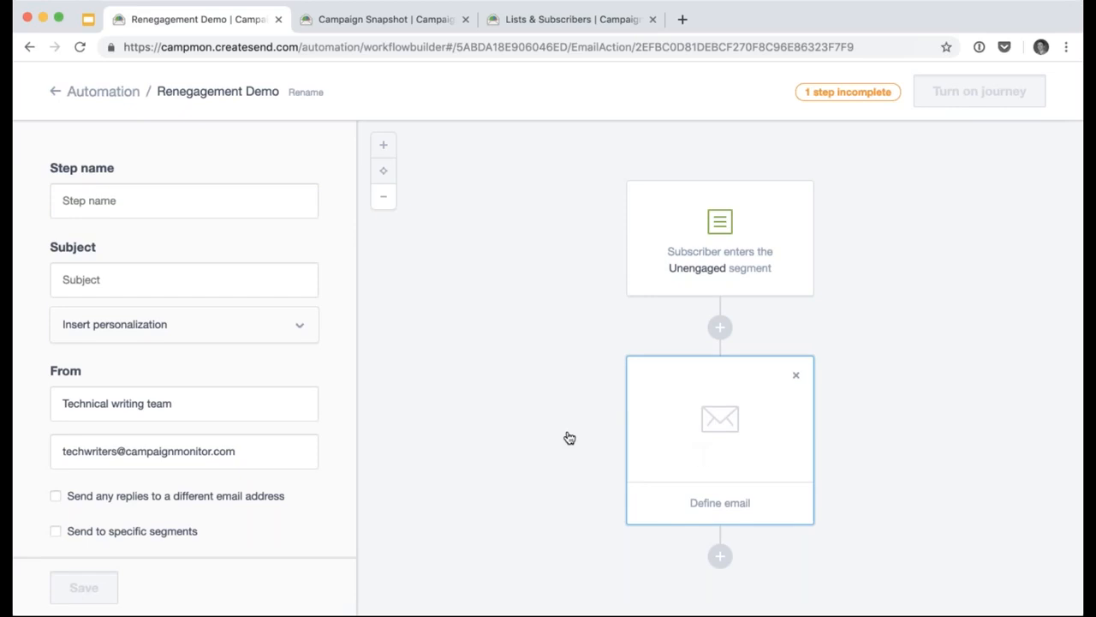
pyautogui.click(103, 194)
pyautogui.write('Step 1')
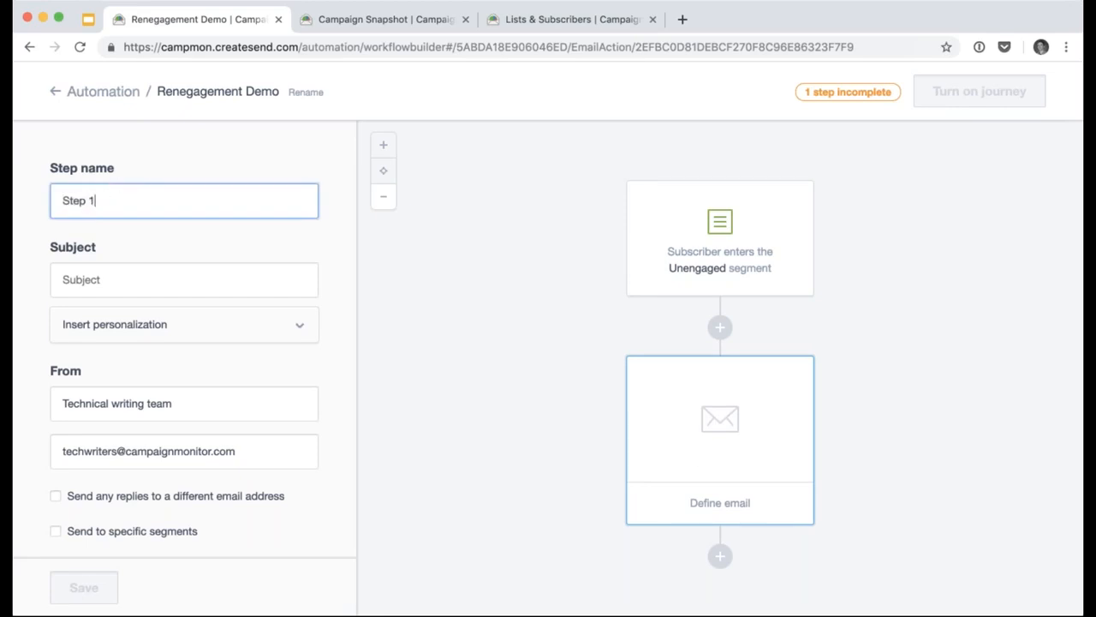
pyautogui.press('Tab')
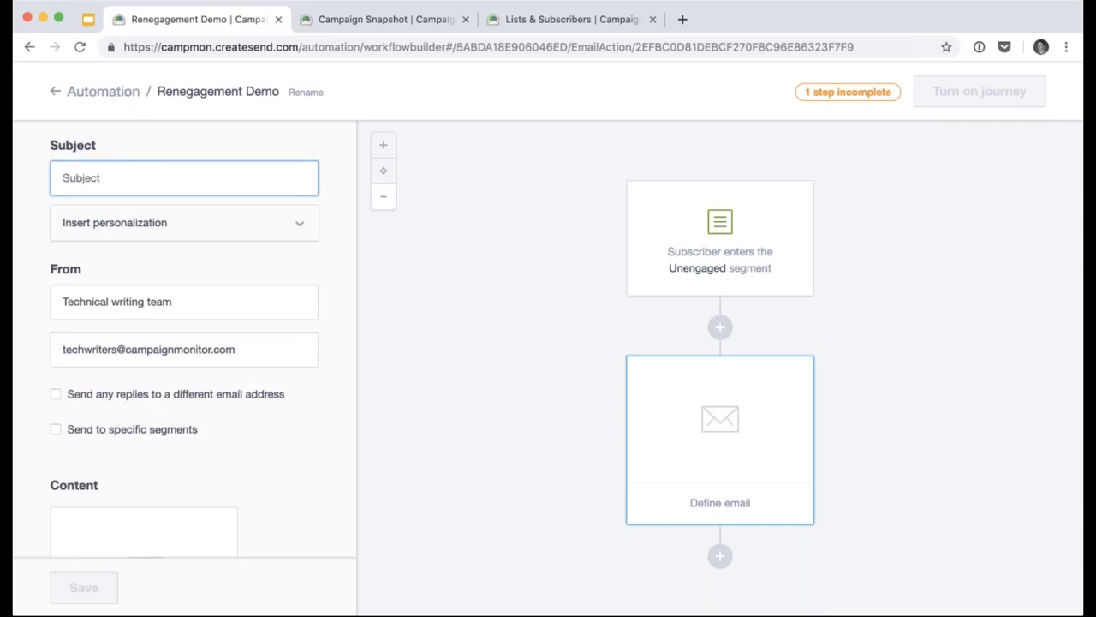
pyautogui.write('An offer')
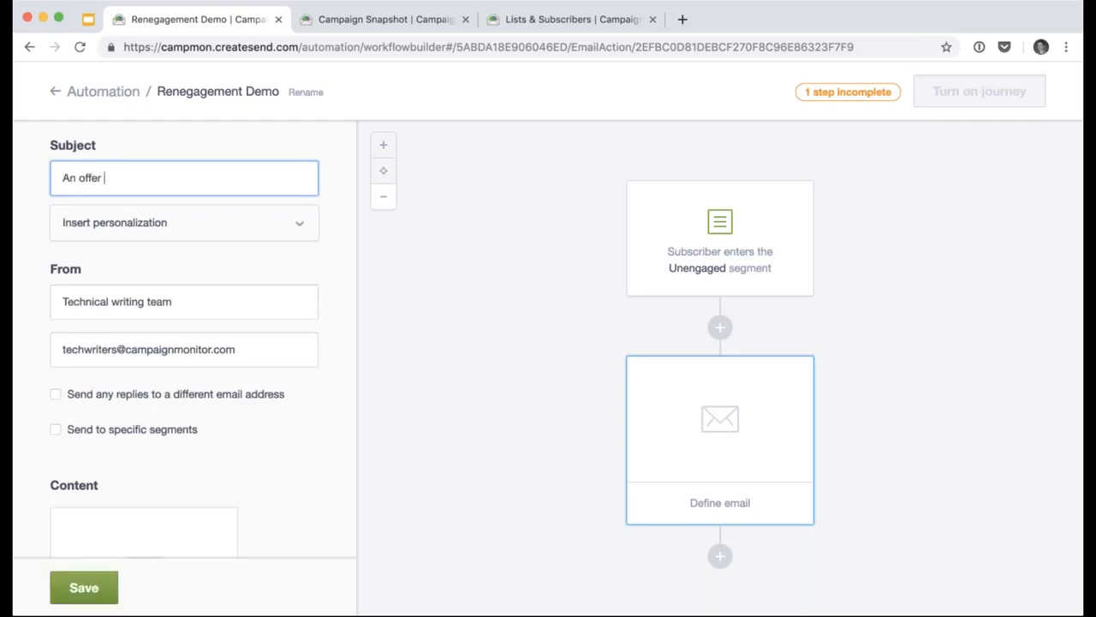
pyautogui.write(' for you')
pyautogui.click(32, 273)
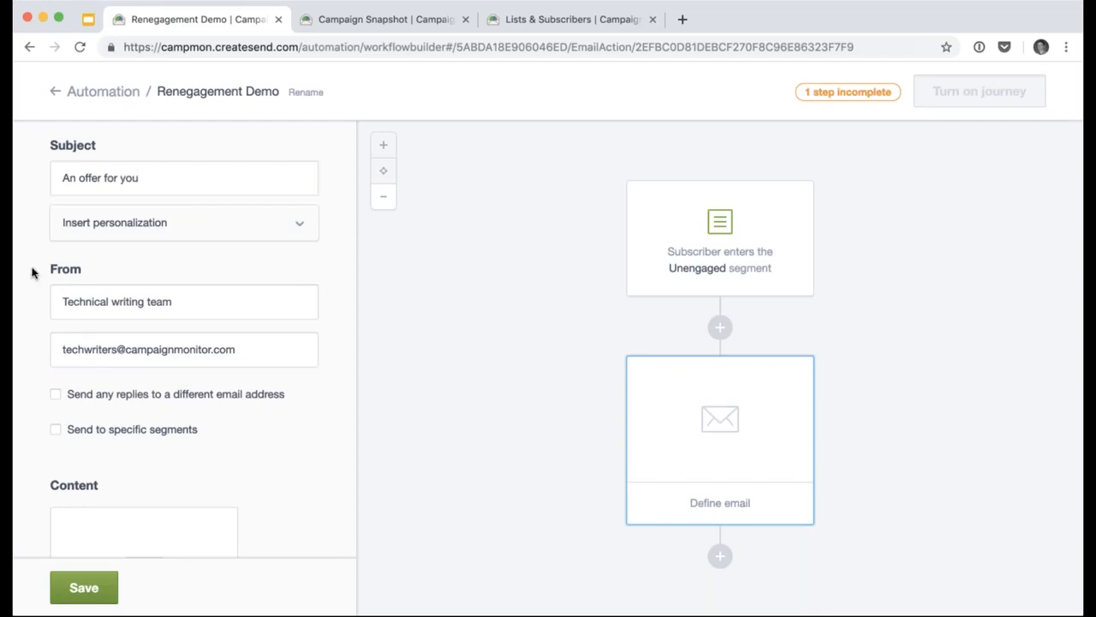
pyautogui.scroll(1, 32, 274)
pyautogui.scroll(1, 31, 274)
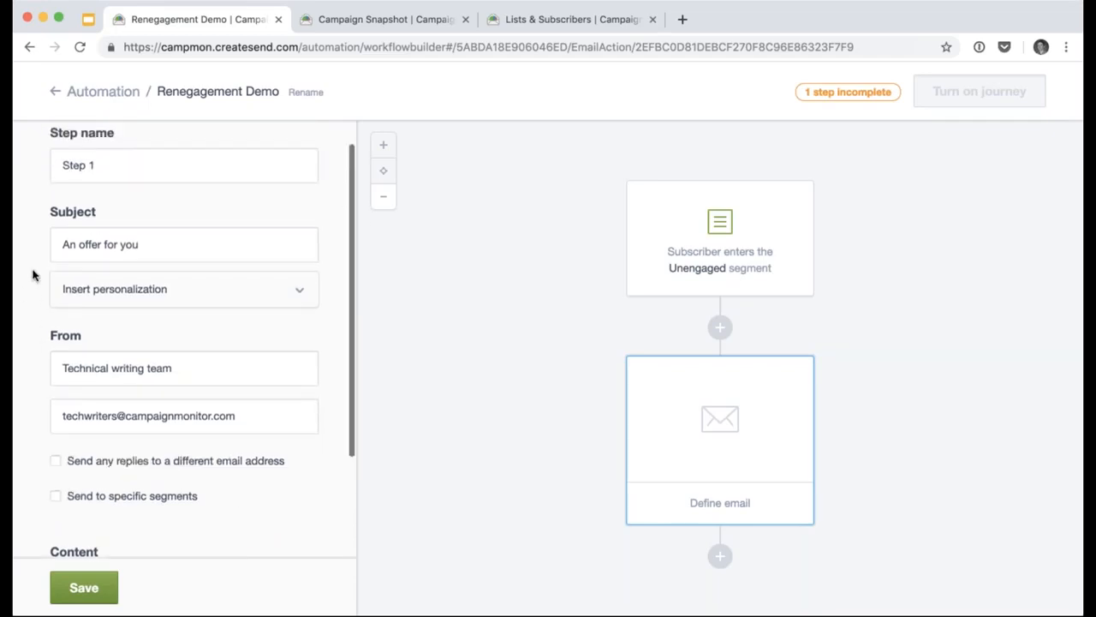
# Add content to the Step 1 email using the Re-engagement design "It's Been a While... Take 20% Off".
pyautogui.scroll(-5, 31, 274)
pyautogui.click(159, 531)
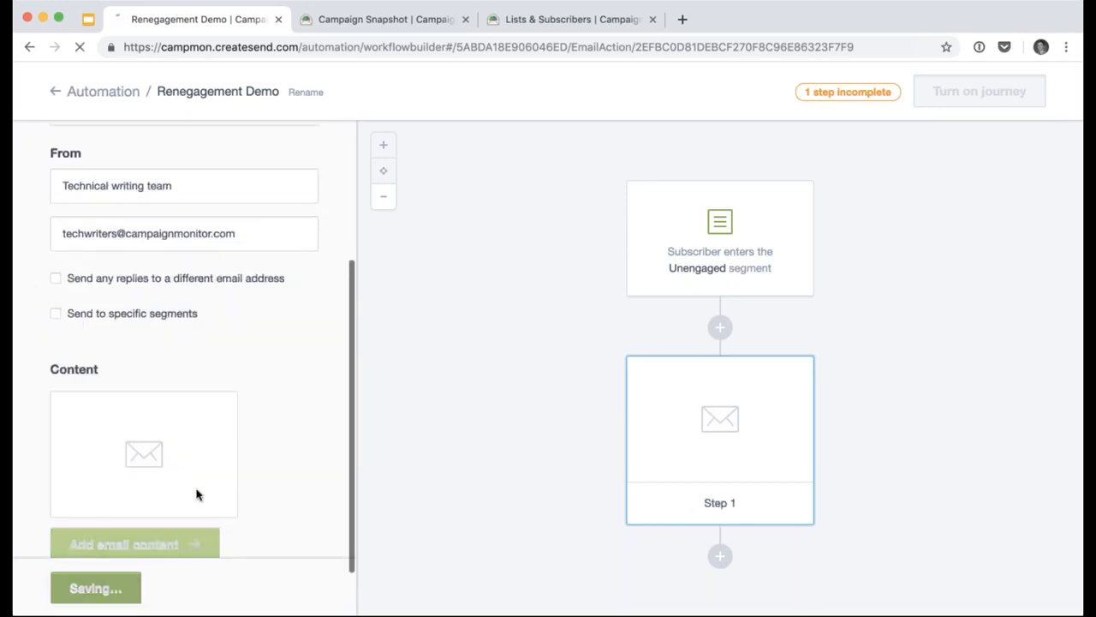
pyautogui.scroll(-3, 230, 351)
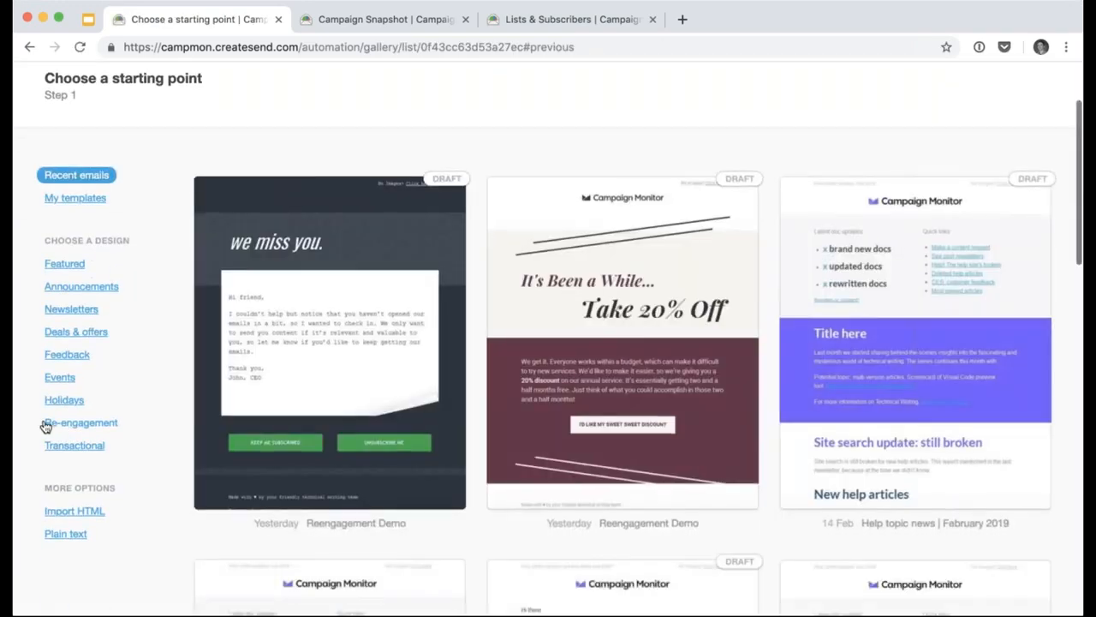
pyautogui.click(66, 425)
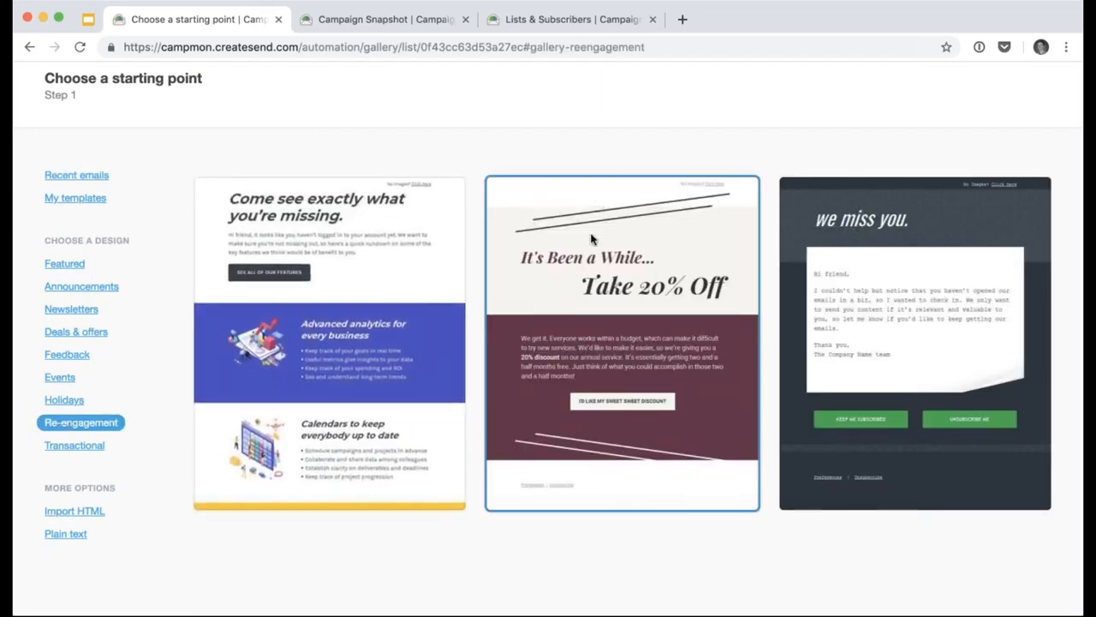
pyautogui.click(617, 280)
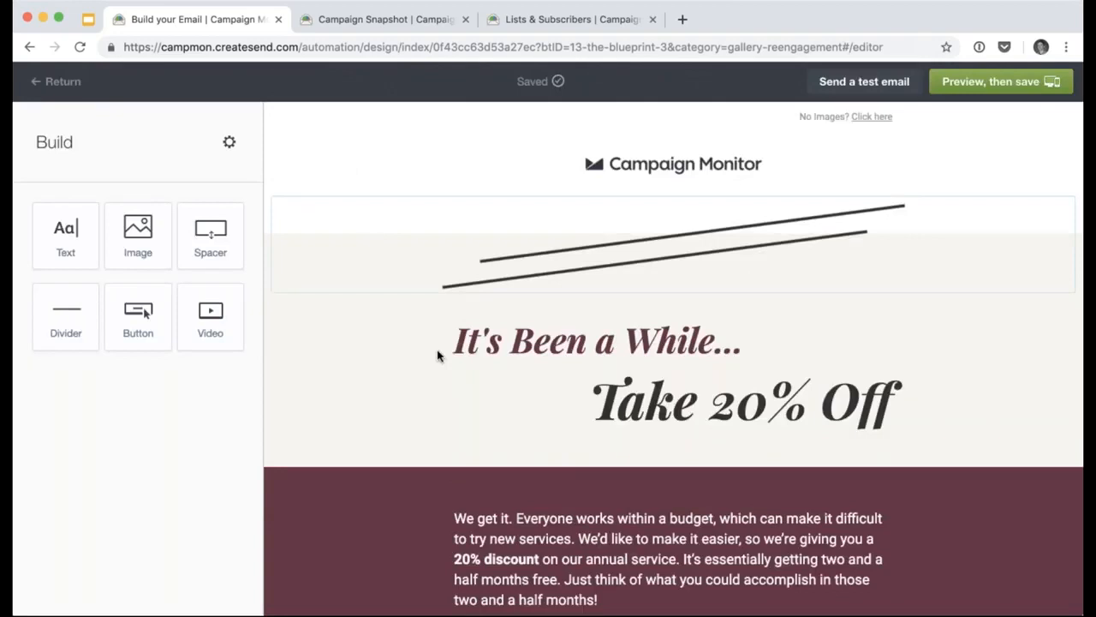
# Look over the discount email's content in the editor and open its desktop and mobile preview.
pyautogui.scroll(-2, 365, 374)
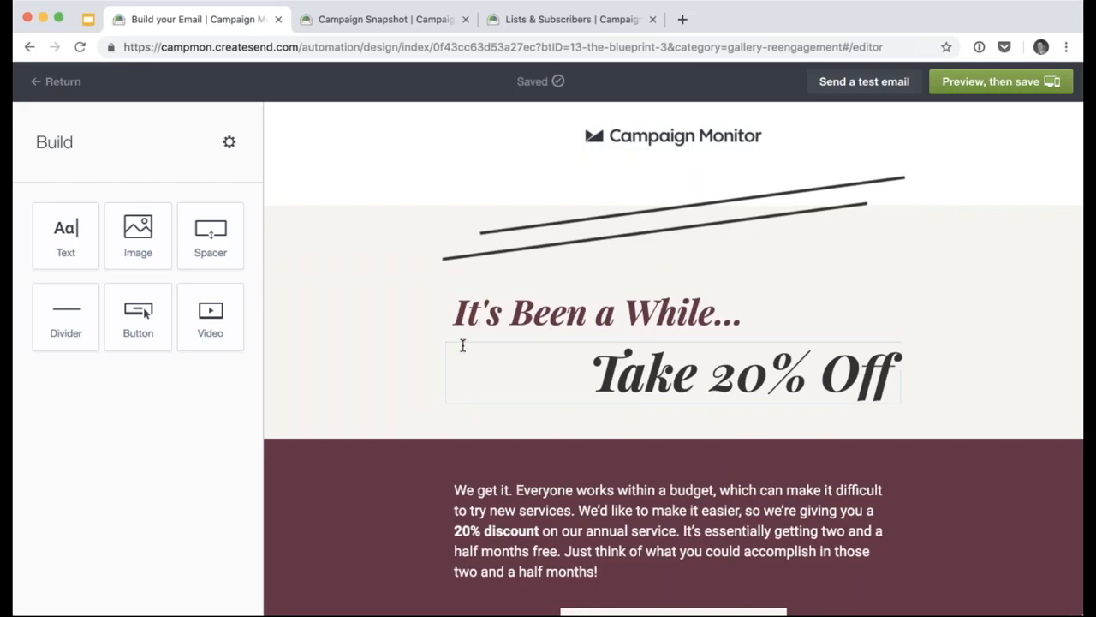
pyautogui.scroll(-1, 463, 344)
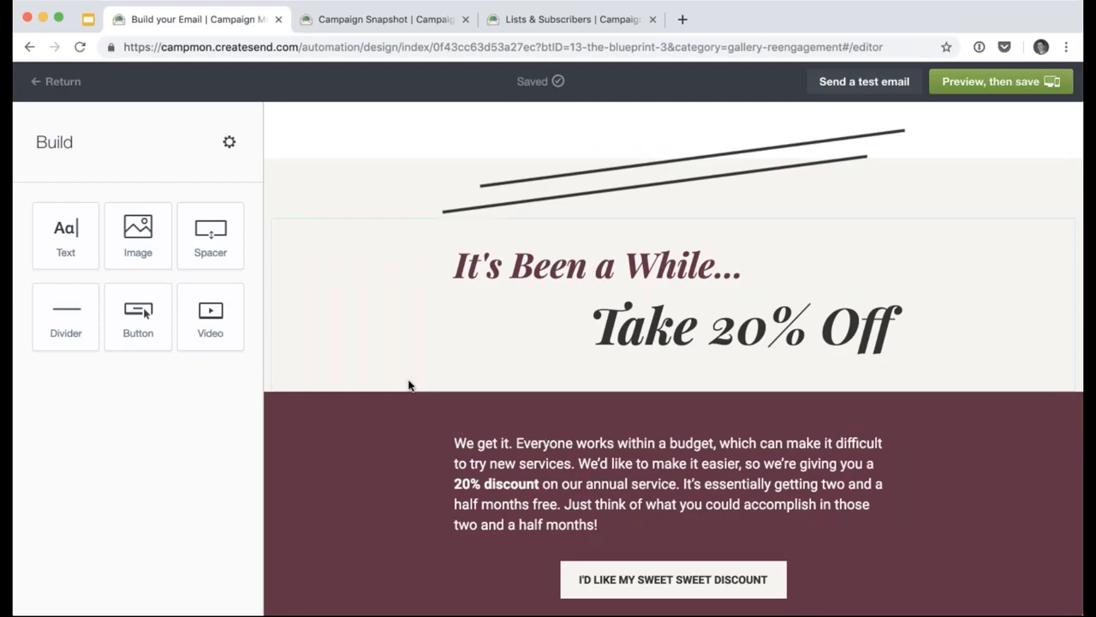
pyautogui.scroll(1, 409, 385)
pyautogui.scroll(1, 409, 386)
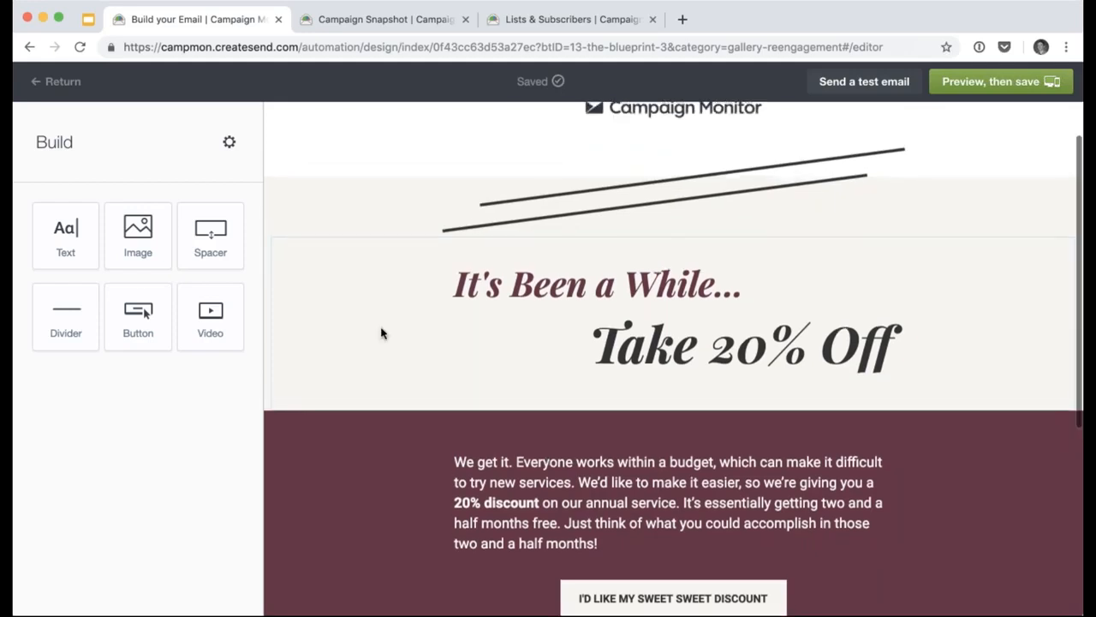
pyautogui.click(991, 81)
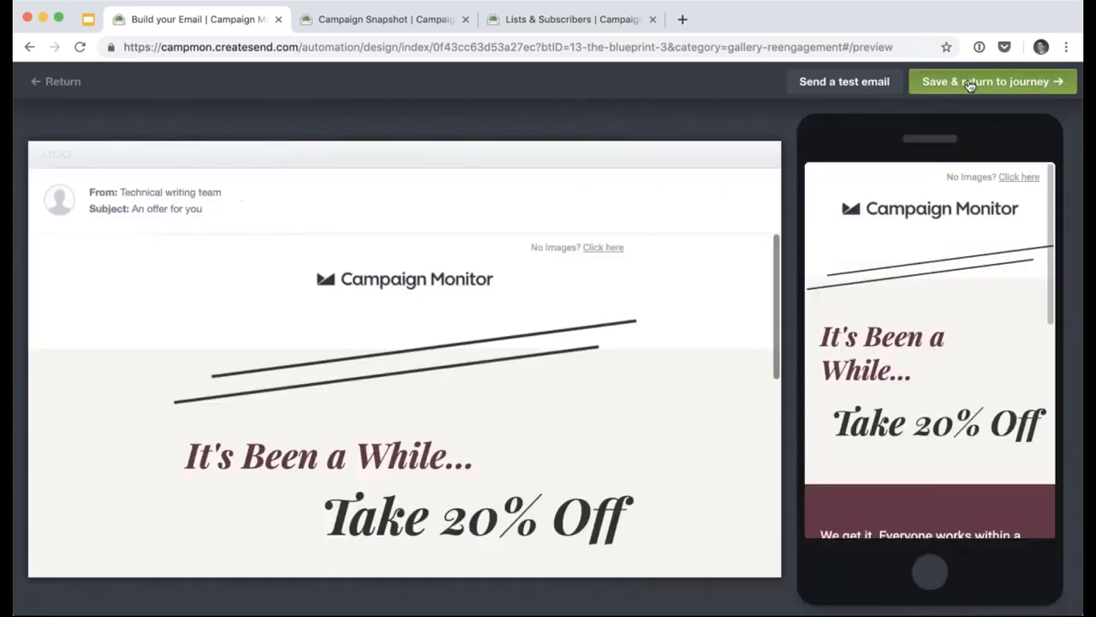
# Save the Step 1 email back to the journey and add a 7-day delay after it.
pyautogui.click(969, 82)
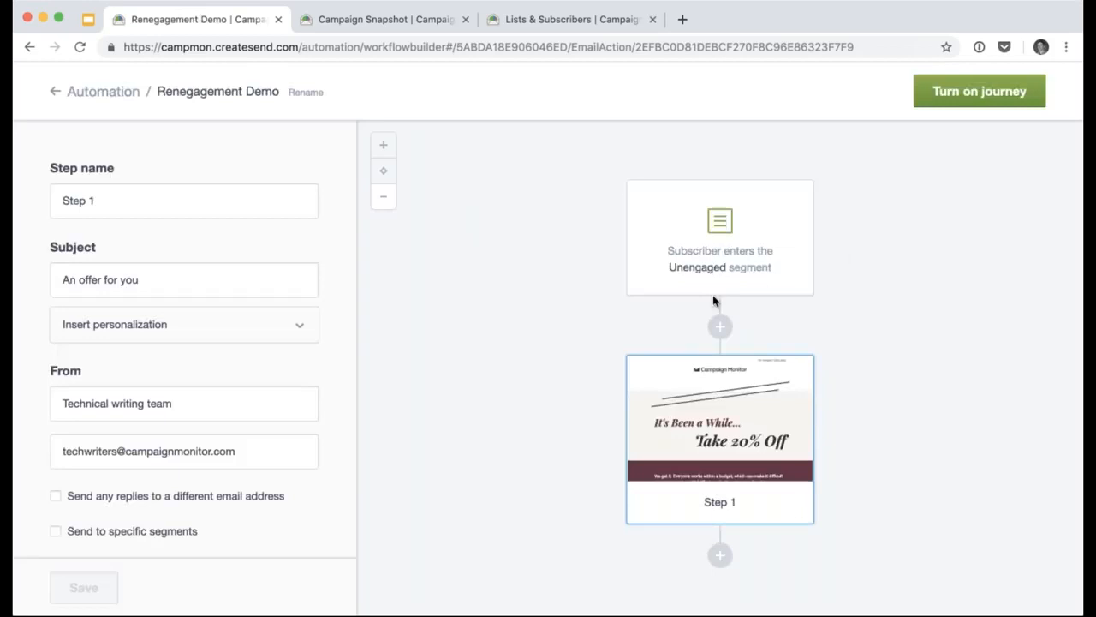
pyautogui.click(720, 557)
pyautogui.click(638, 552)
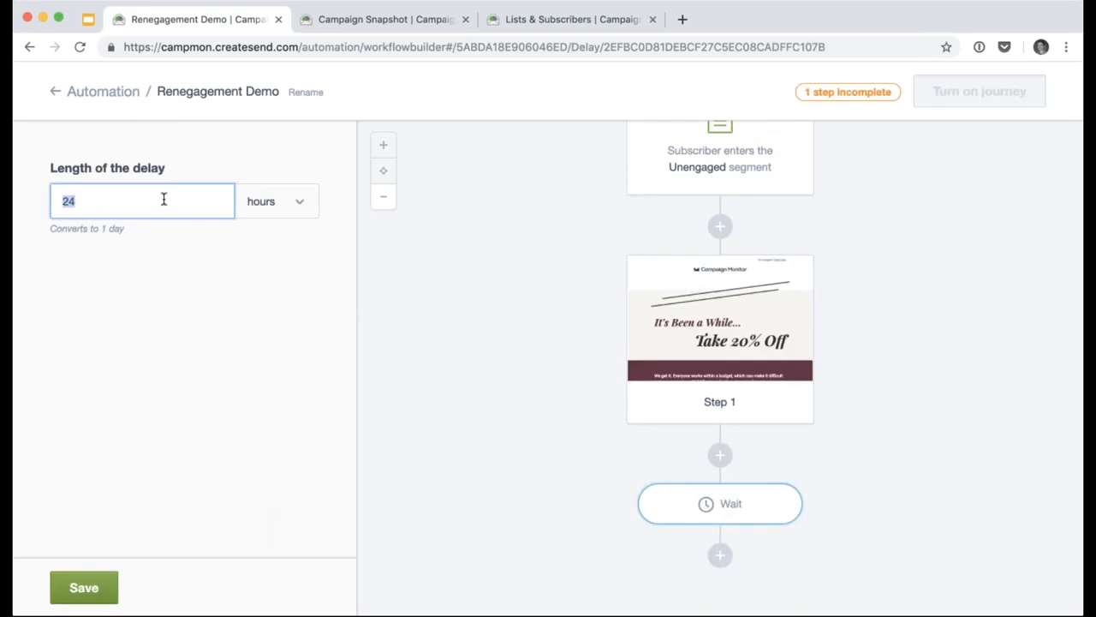
pyautogui.write('7')
pyautogui.press('Tab')
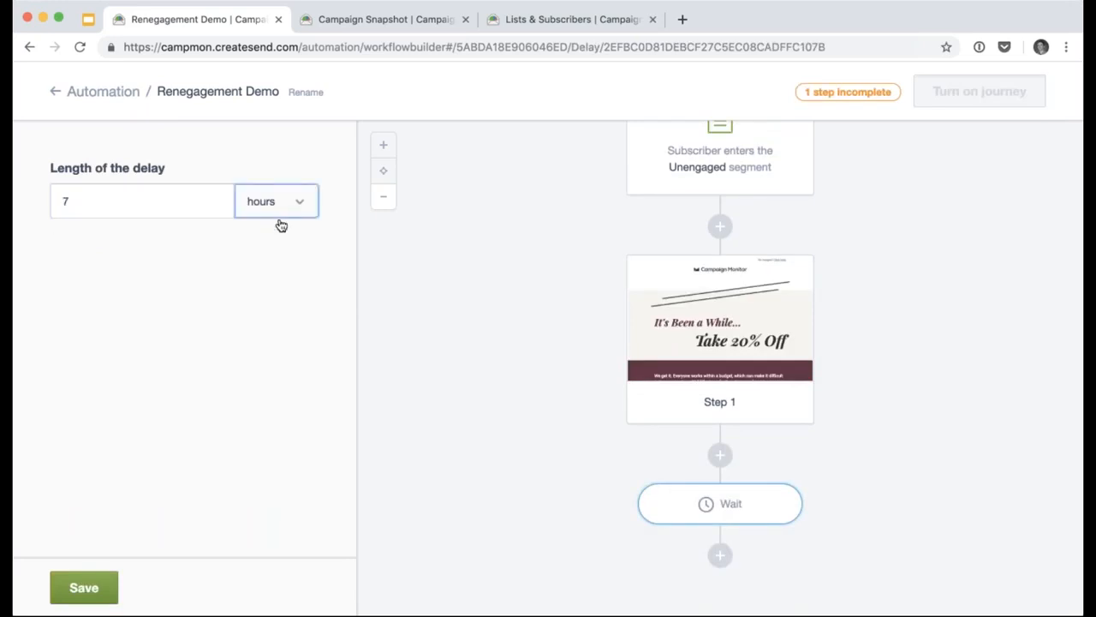
pyautogui.press('d')
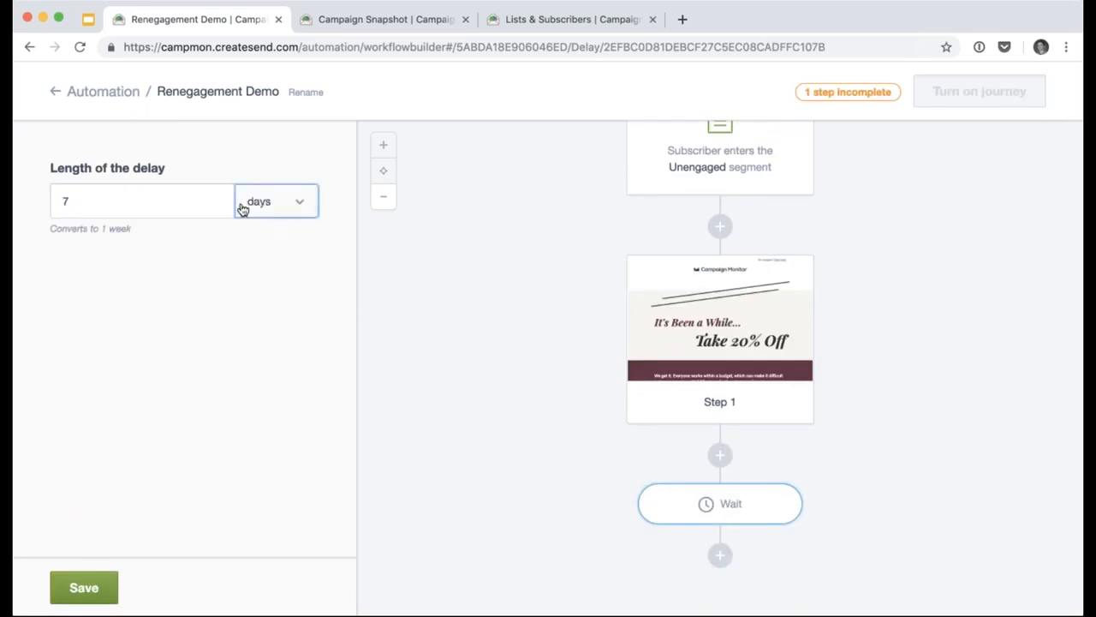
pyautogui.click(72, 584)
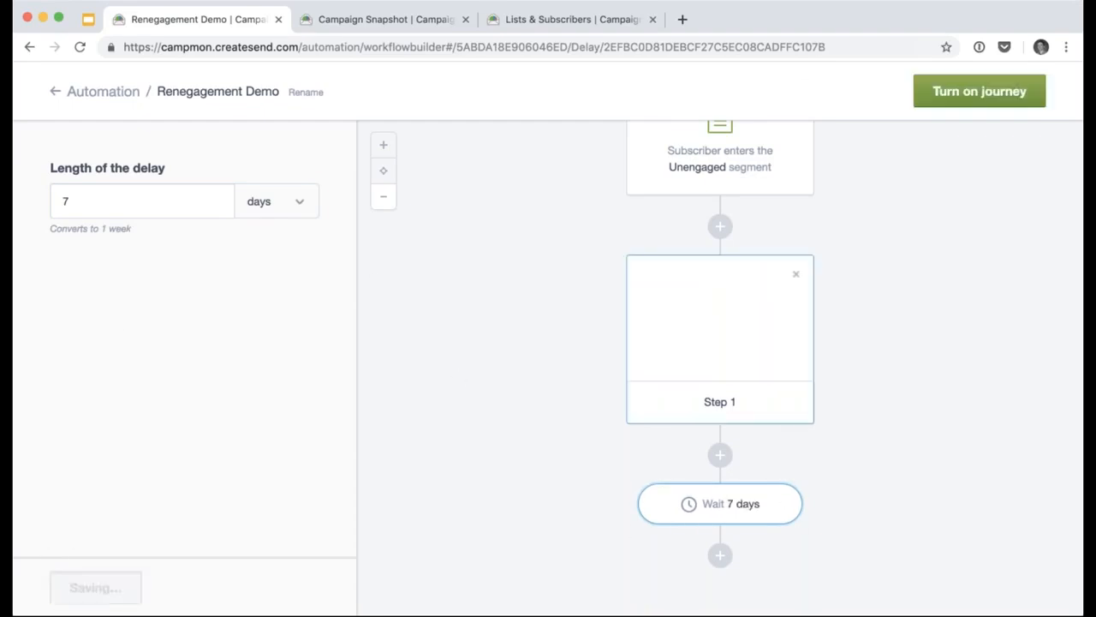
# Add a condition after the delay that checks the journey activity for whether the Step 1 email was opened, and save it.
pyautogui.click(720, 557)
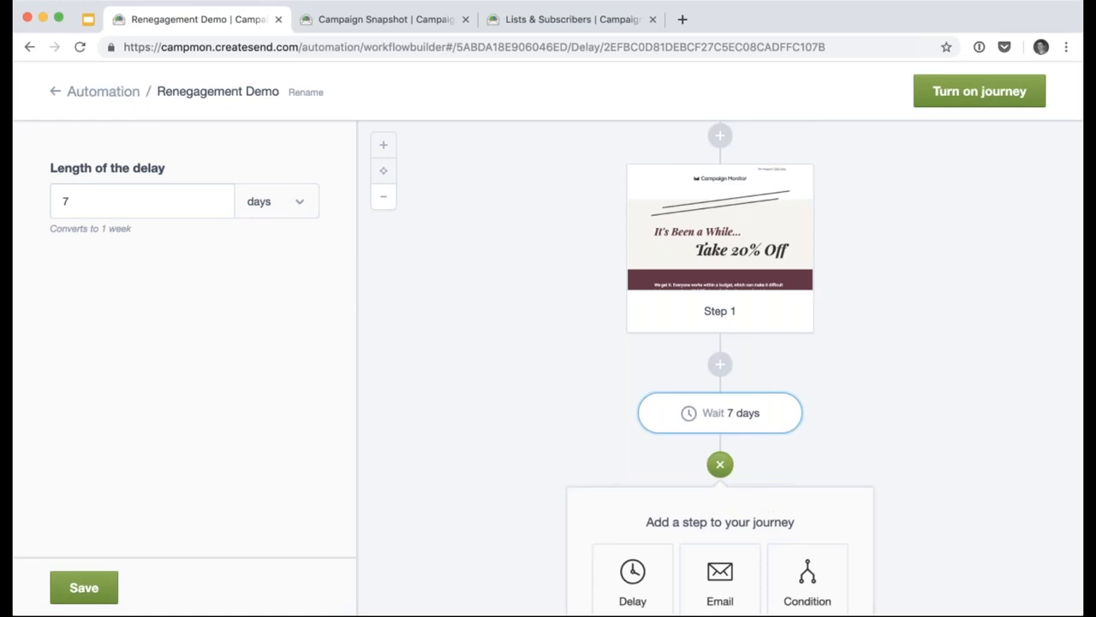
pyautogui.click(808, 557)
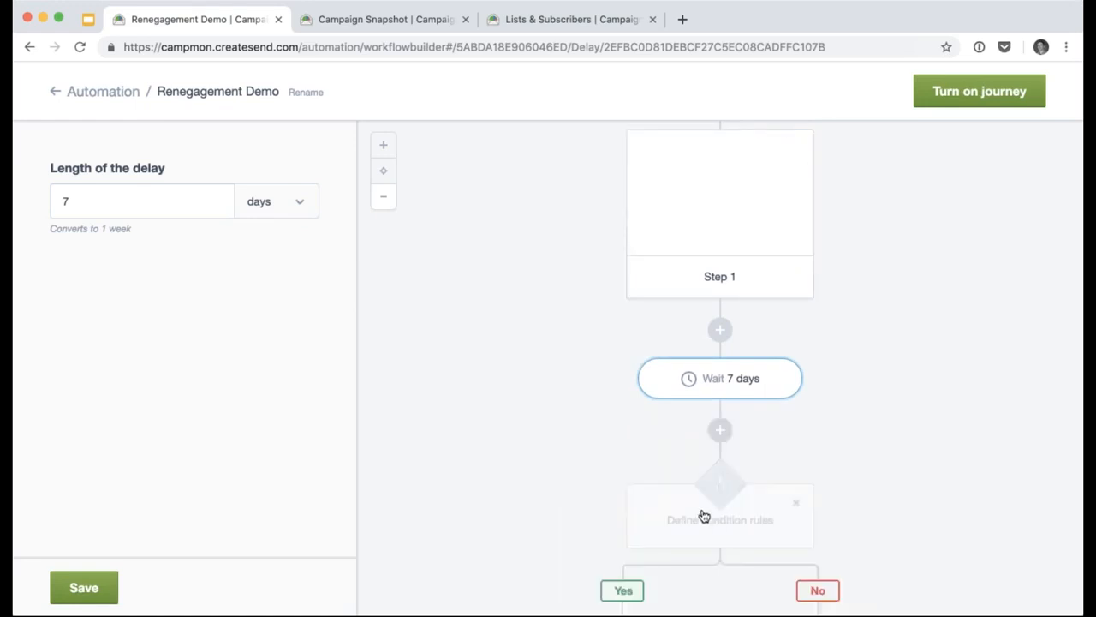
pyautogui.click(745, 535)
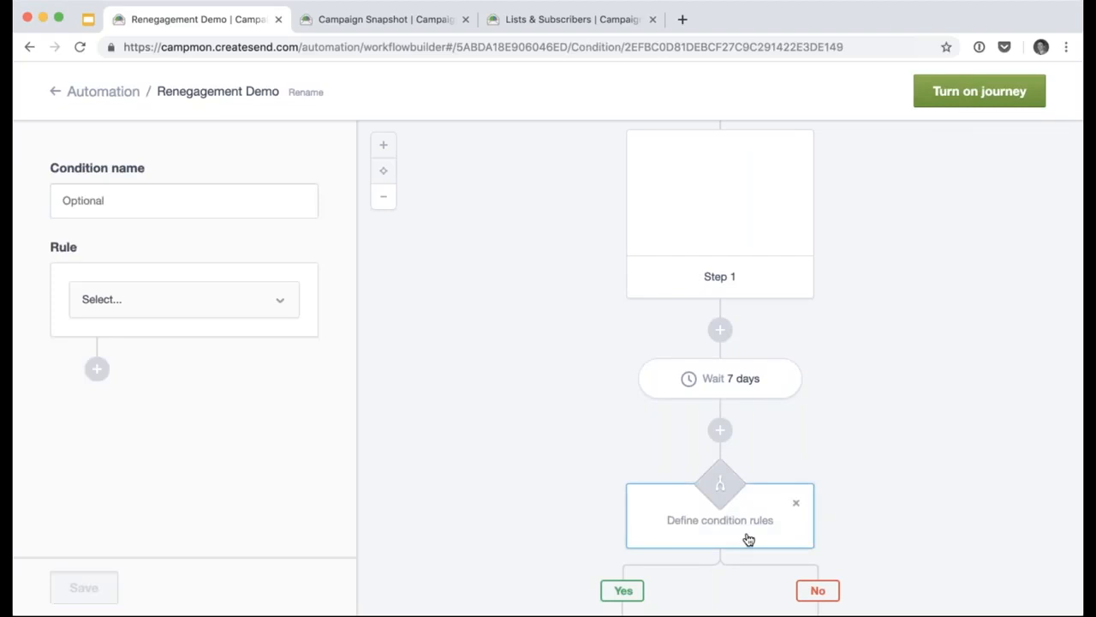
pyautogui.click(270, 300)
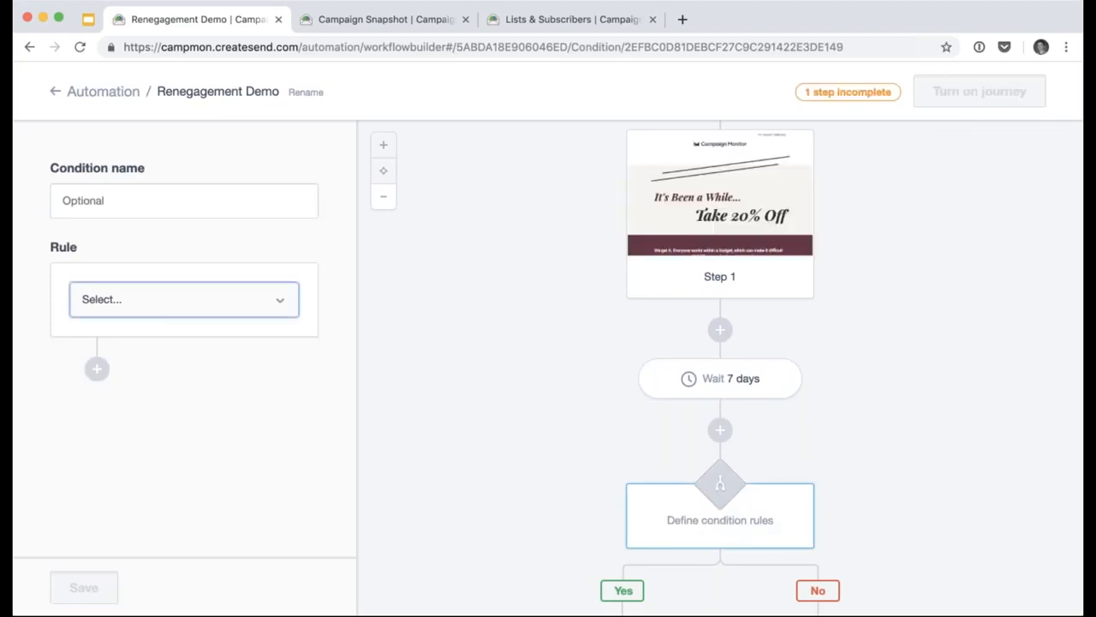
pyautogui.click(269, 312)
pyautogui.click(223, 356)
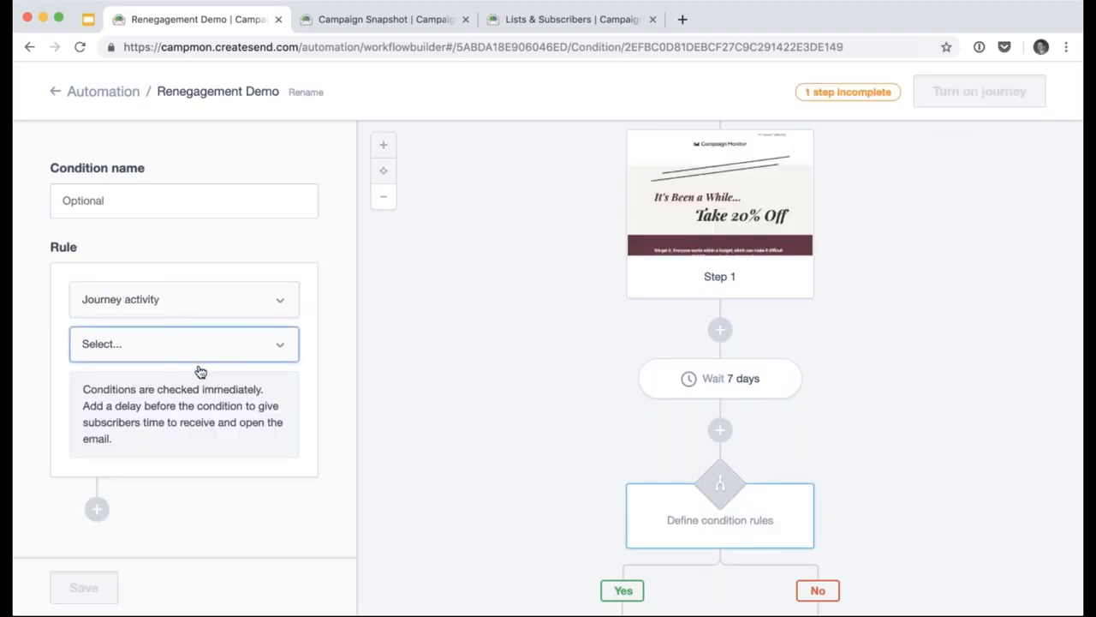
pyautogui.click(175, 405)
pyautogui.click(242, 396)
pyautogui.click(274, 391)
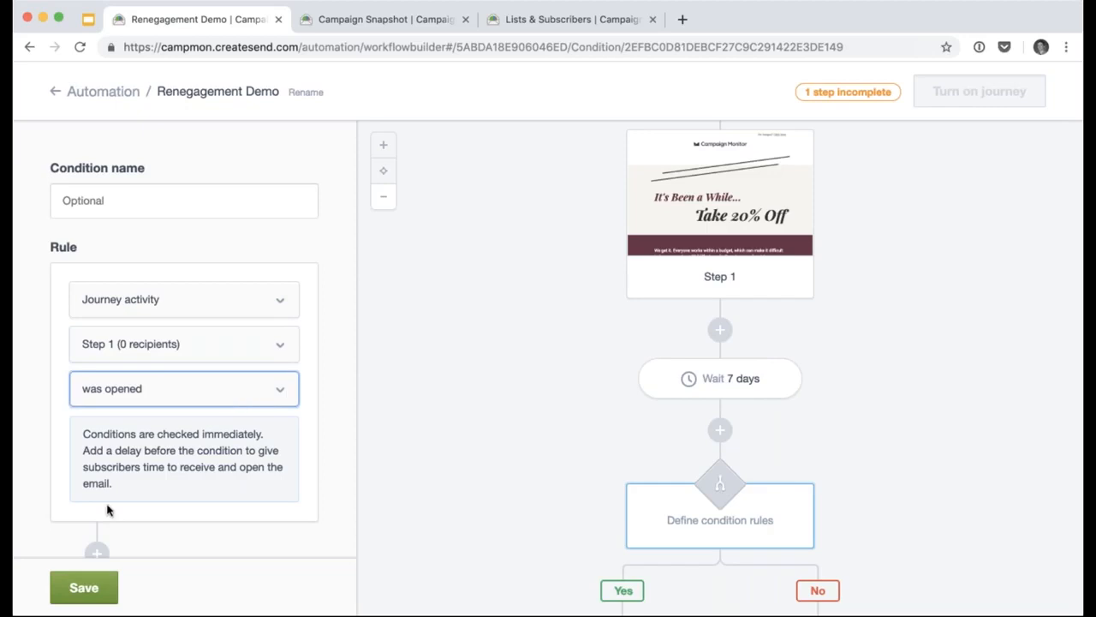
pyautogui.click(94, 598)
# Add an email step to the No branch of the condition.
pyautogui.scroll(3, 623, 352)
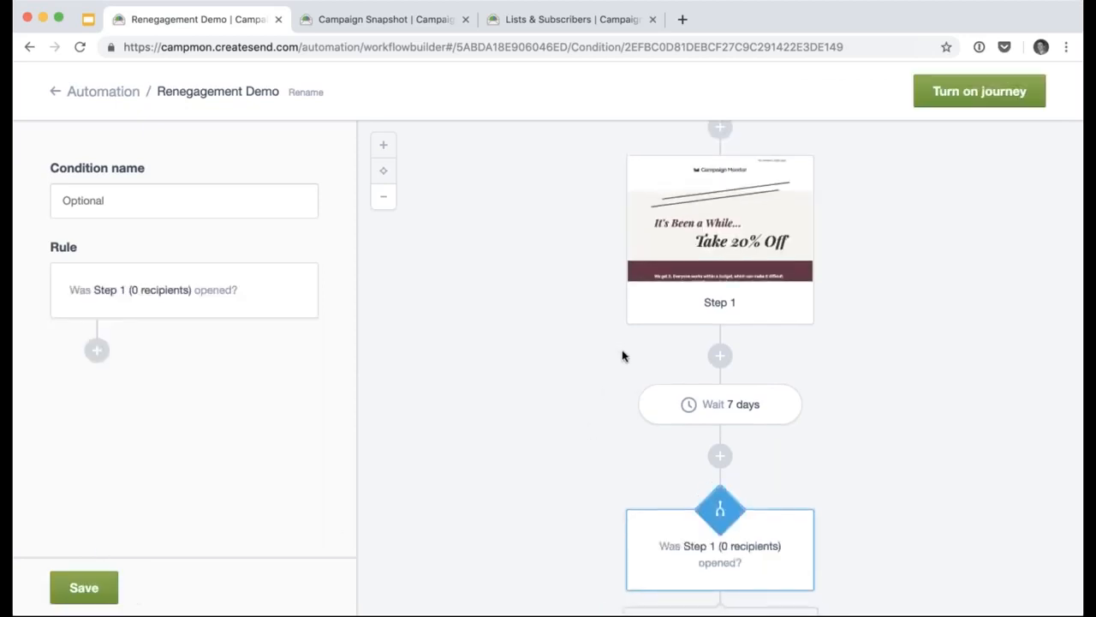
pyautogui.scroll(-3, 686, 409)
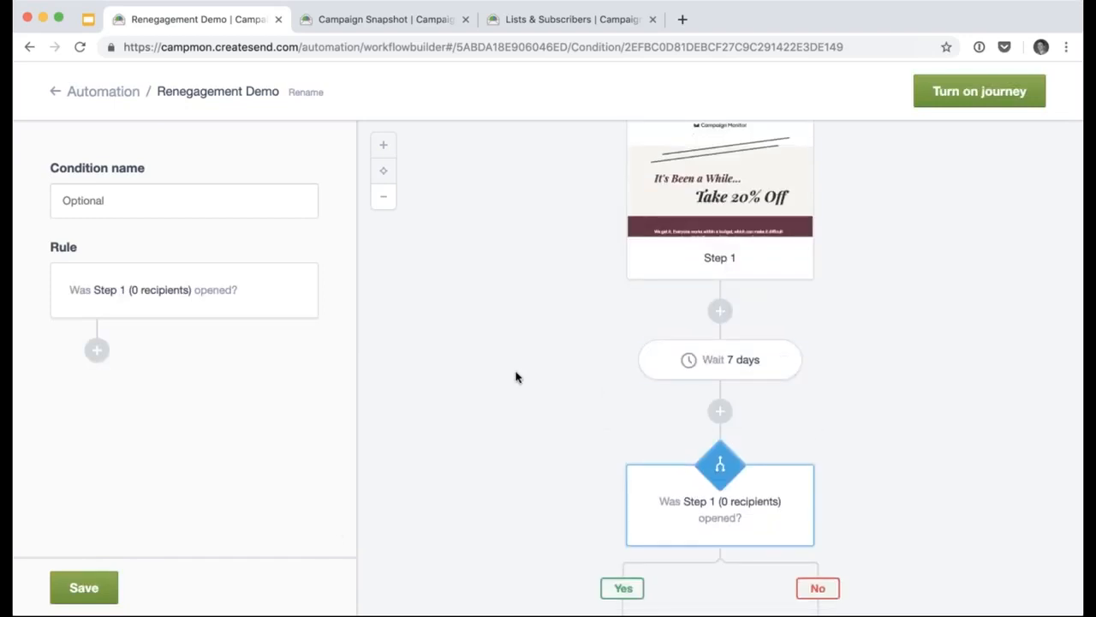
pyautogui.scroll(-2, 517, 377)
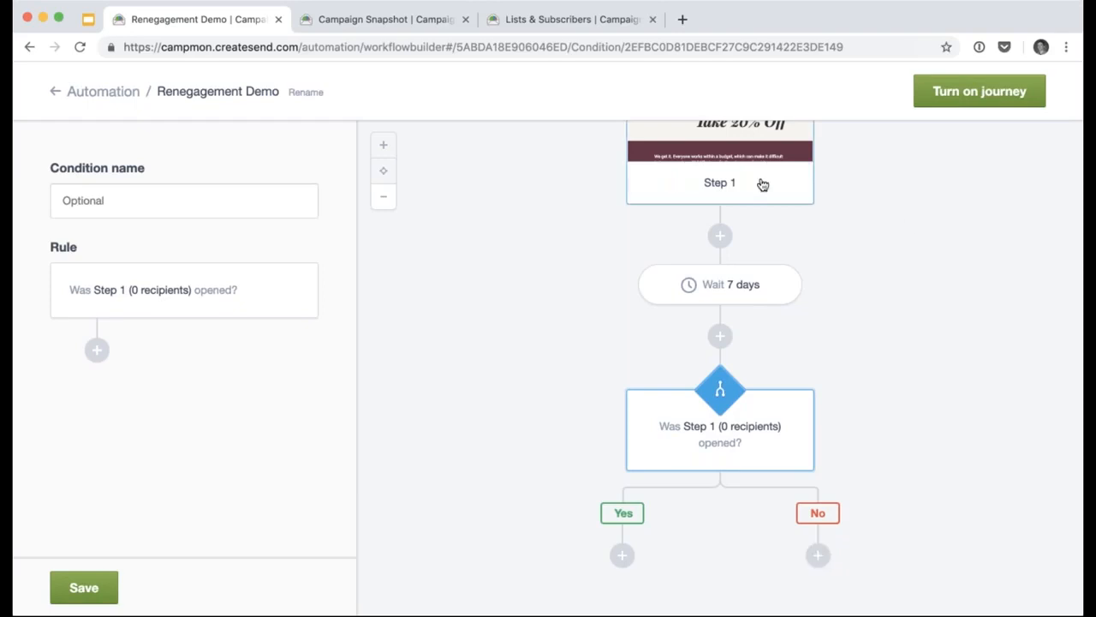
pyautogui.click(818, 557)
pyautogui.click(817, 574)
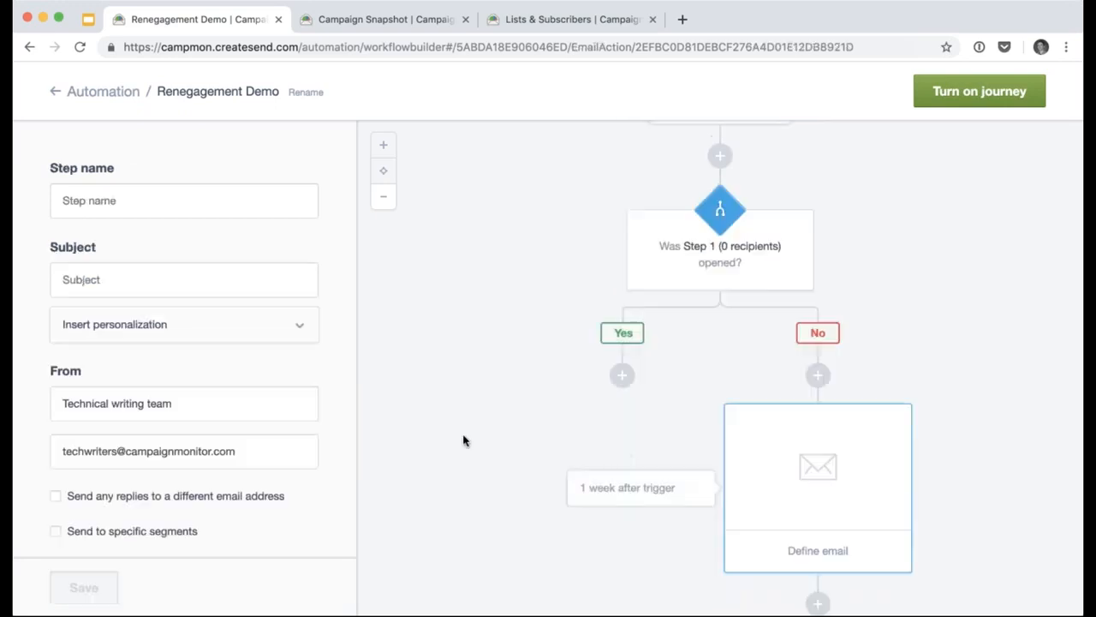
# Give the No-branch email the subject "We miss you" and the step name "Step 2".
pyautogui.click(154, 202)
pyautogui.write('We')
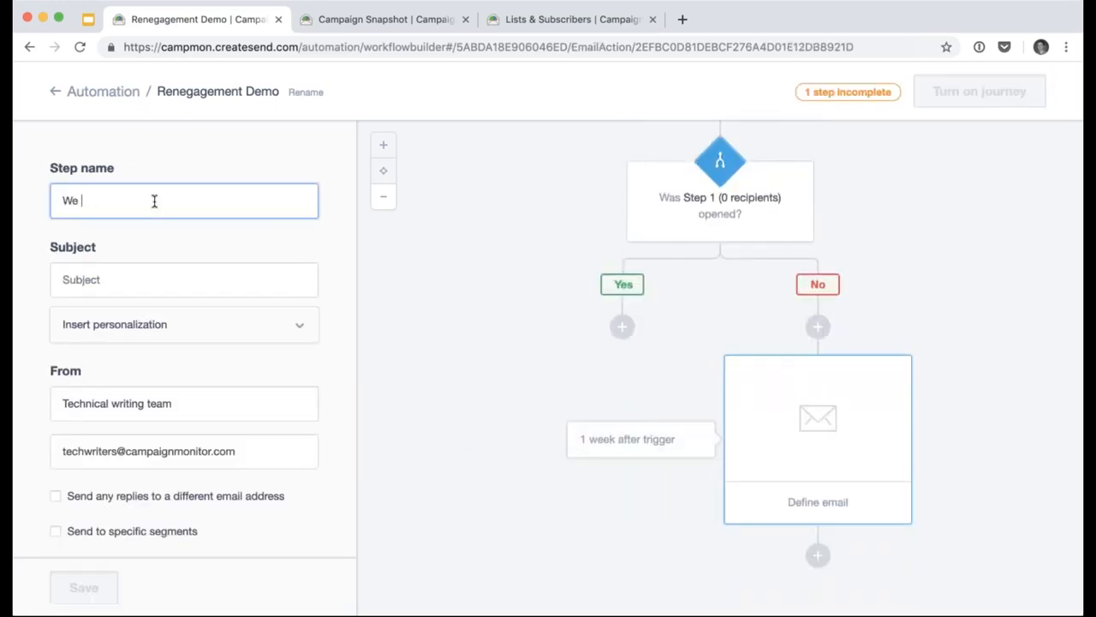
pyautogui.write(' miss you')
pyautogui.scroll(-1, 215, 283)
pyautogui.hotkey('shift', 'alt', 'Left')
pyautogui.hotkey('shift', 'alt', 'Left')
pyautogui.hotkey('shift', 'alt', 'Left')
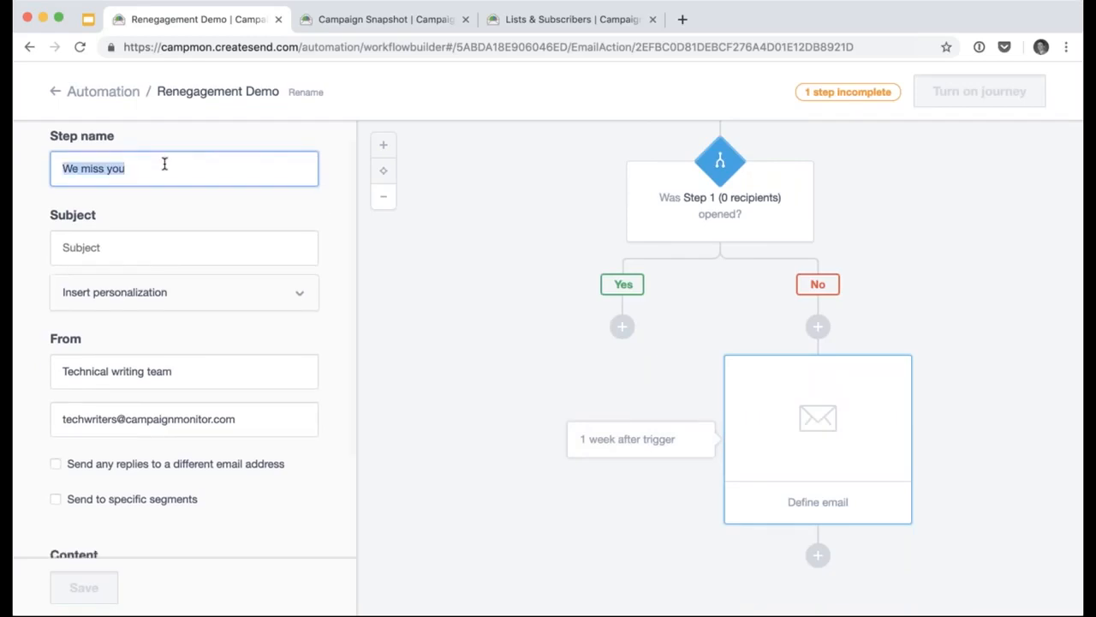
pyautogui.press('super+x')
pyautogui.click(146, 226)
pyautogui.press('super+v')
pyautogui.click(132, 172)
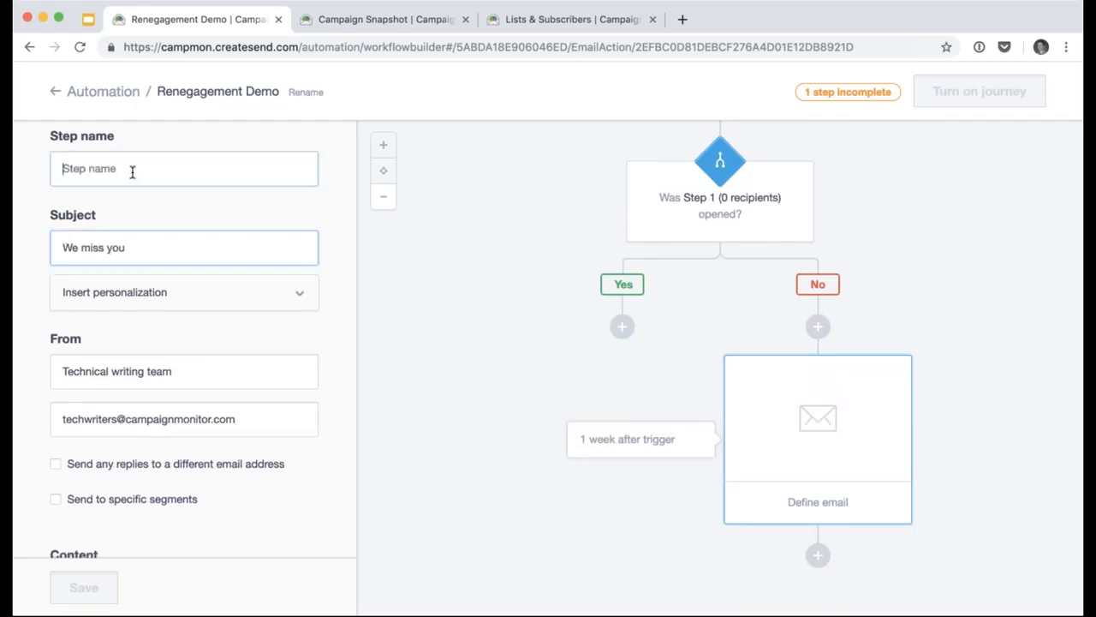
pyautogui.write('Step 2')
pyautogui.click(34, 251)
# Add content to the Step 2 email using the Re-engagement design "we miss you.".
pyautogui.scroll(-5, 35, 251)
pyautogui.click(83, 588)
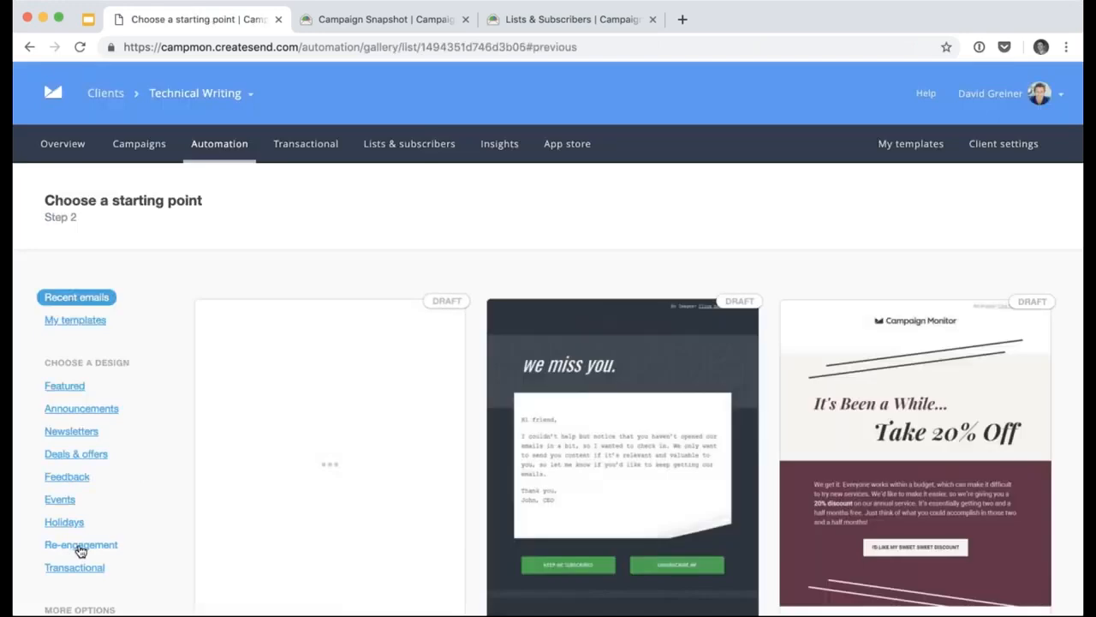
pyautogui.click(79, 548)
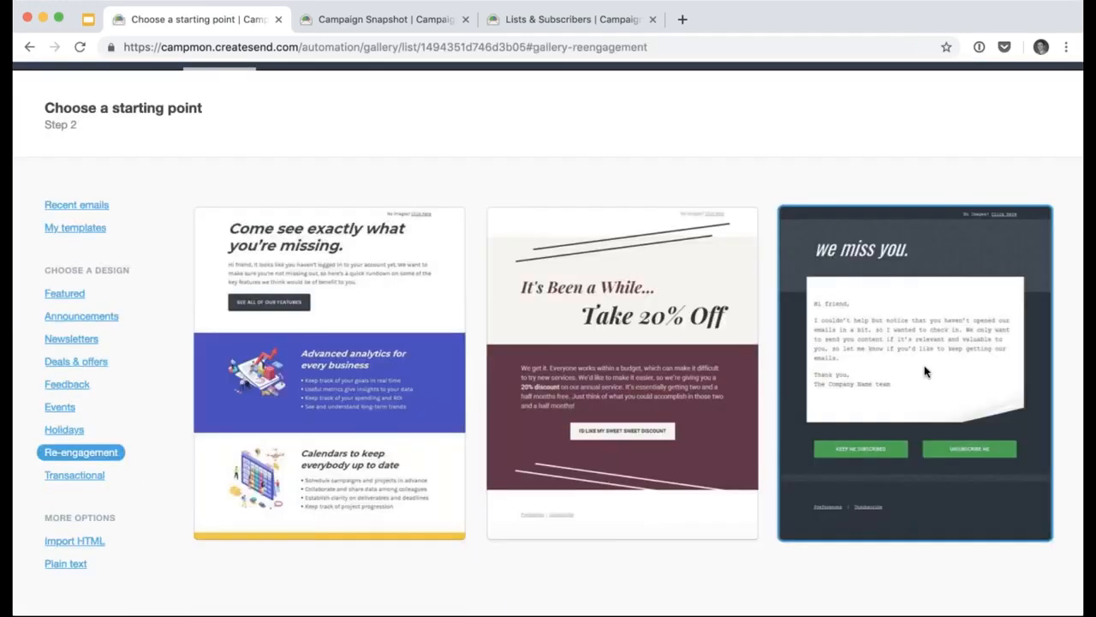
pyautogui.click(925, 370)
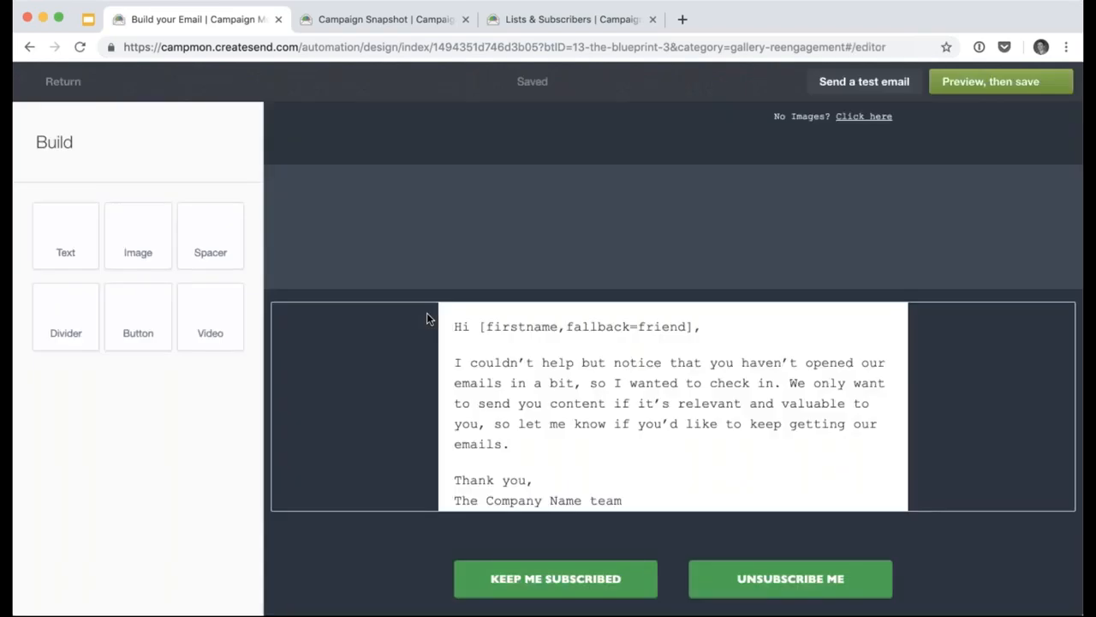
# Replace the company team sign-off in the email's letter with the sender's first name followed by the title CEO.
pyautogui.scroll(-3, 389, 363)
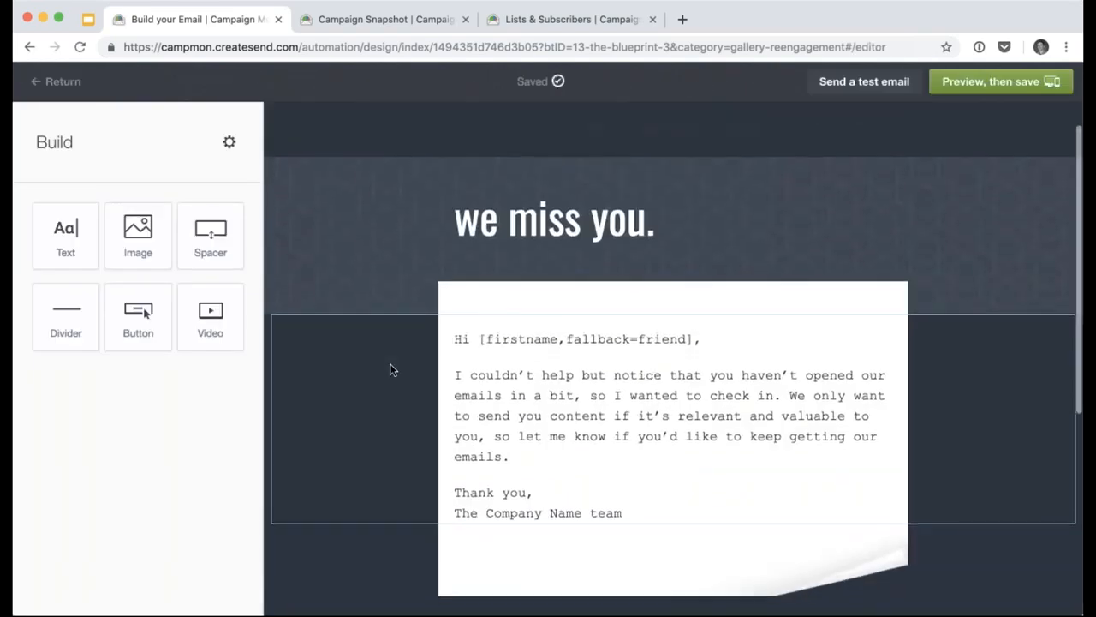
pyautogui.scroll(-2, 419, 373)
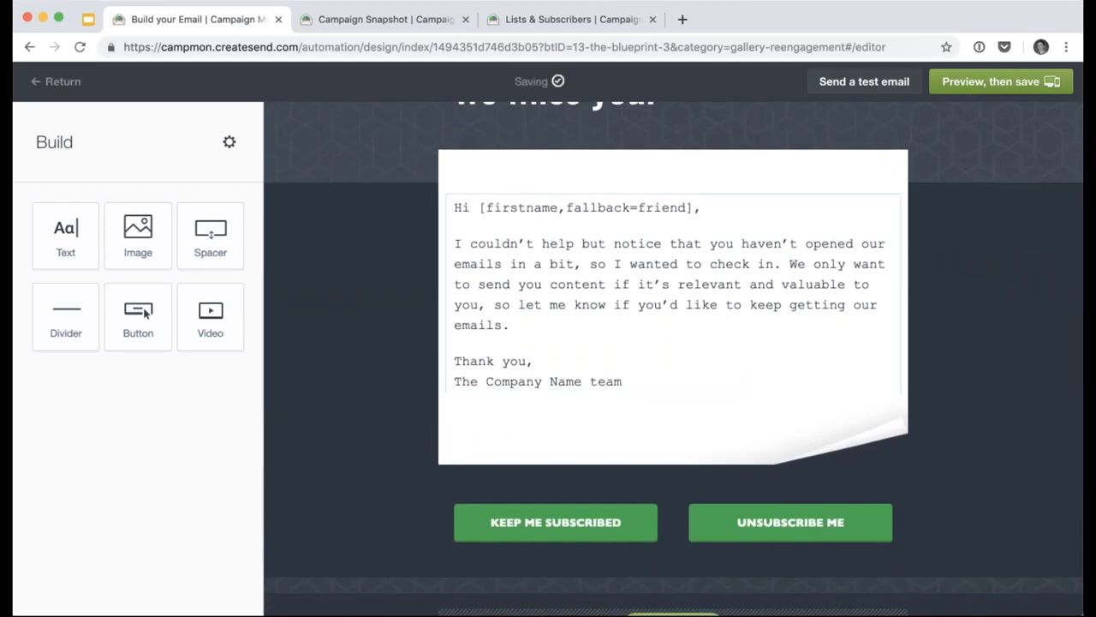
pyautogui.scroll(-1, 460, 349)
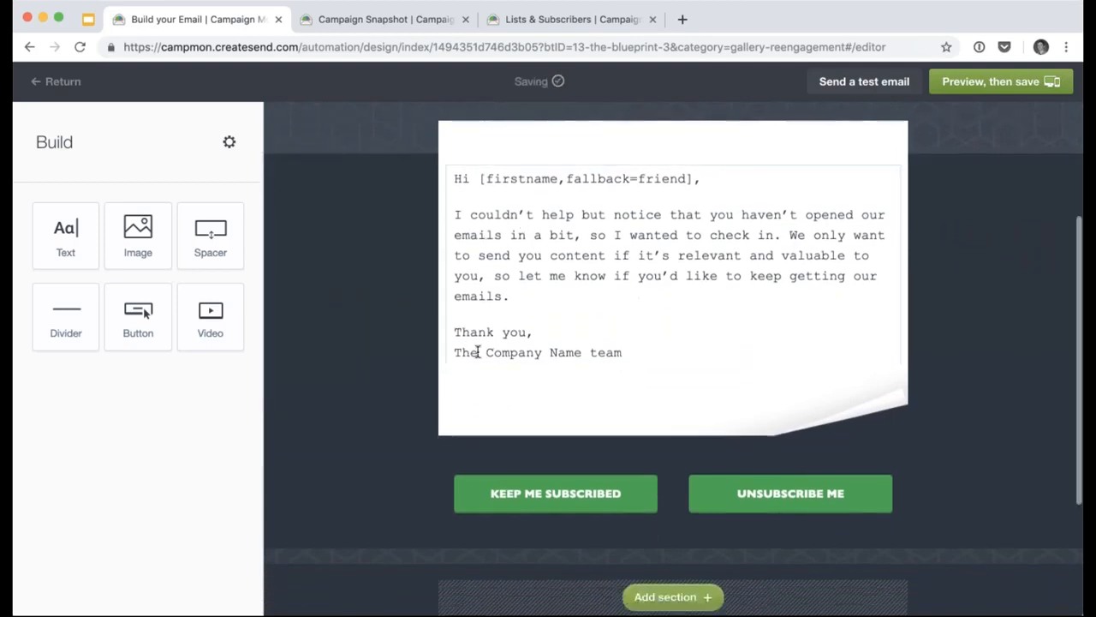
pyautogui.click(461, 348)
pyautogui.moveTo(623, 347); pyautogui.dragTo(454, 350)
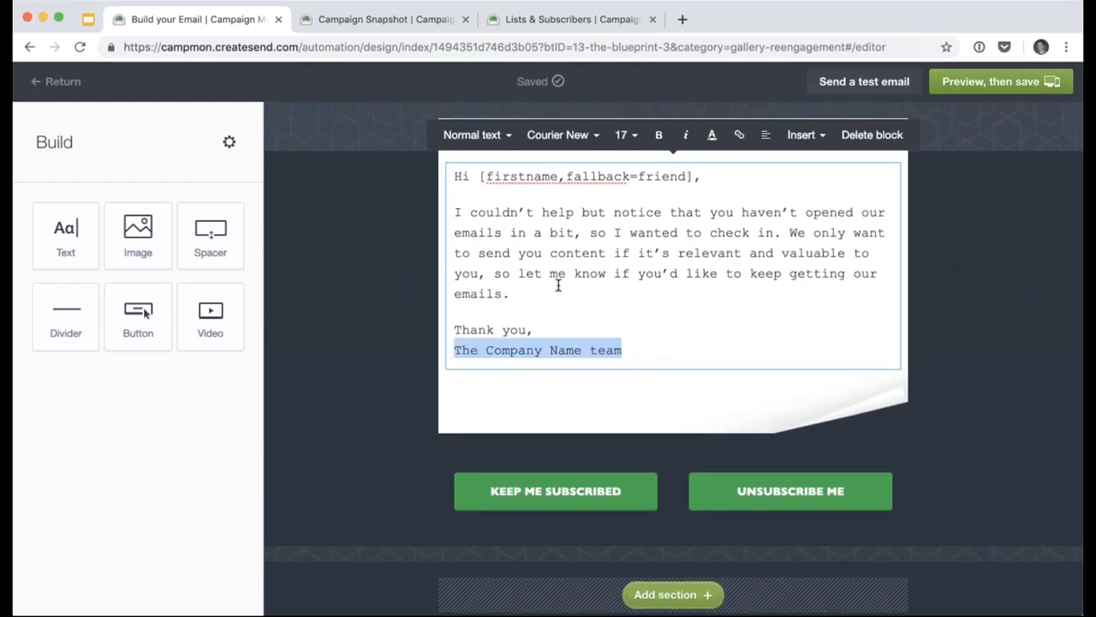
pyautogui.write('John')
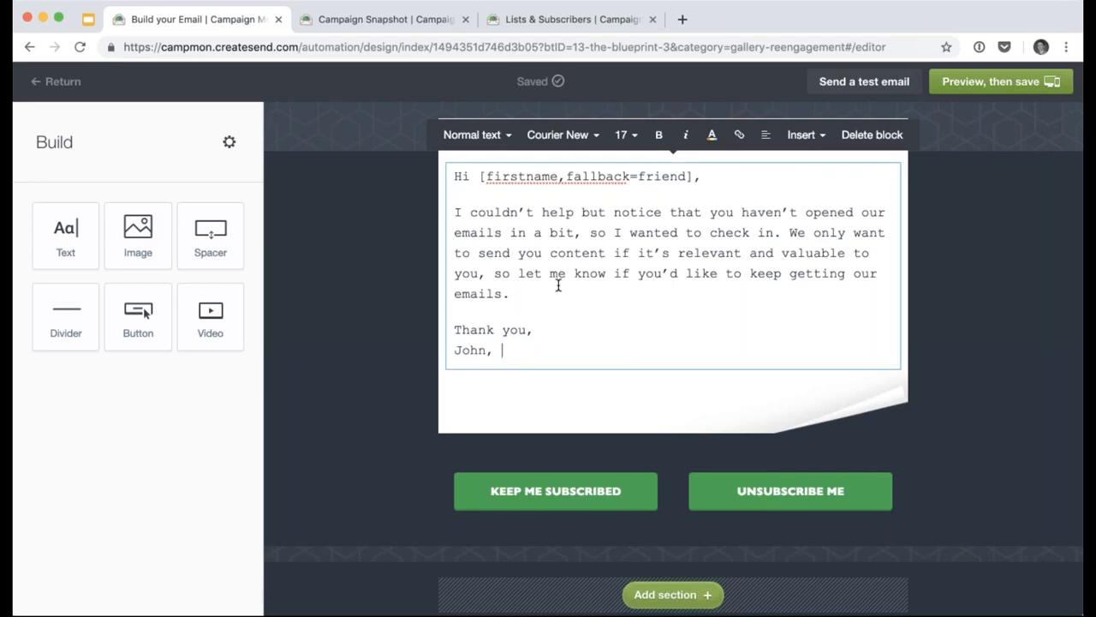
pyautogui.write(', CEO')
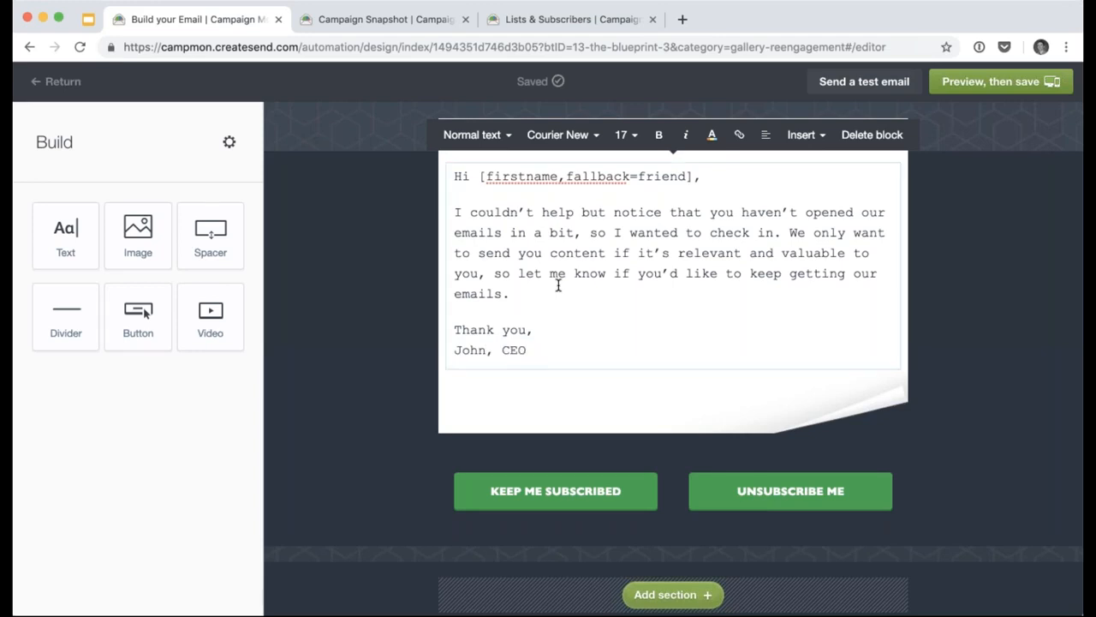
pyautogui.click(368, 359)
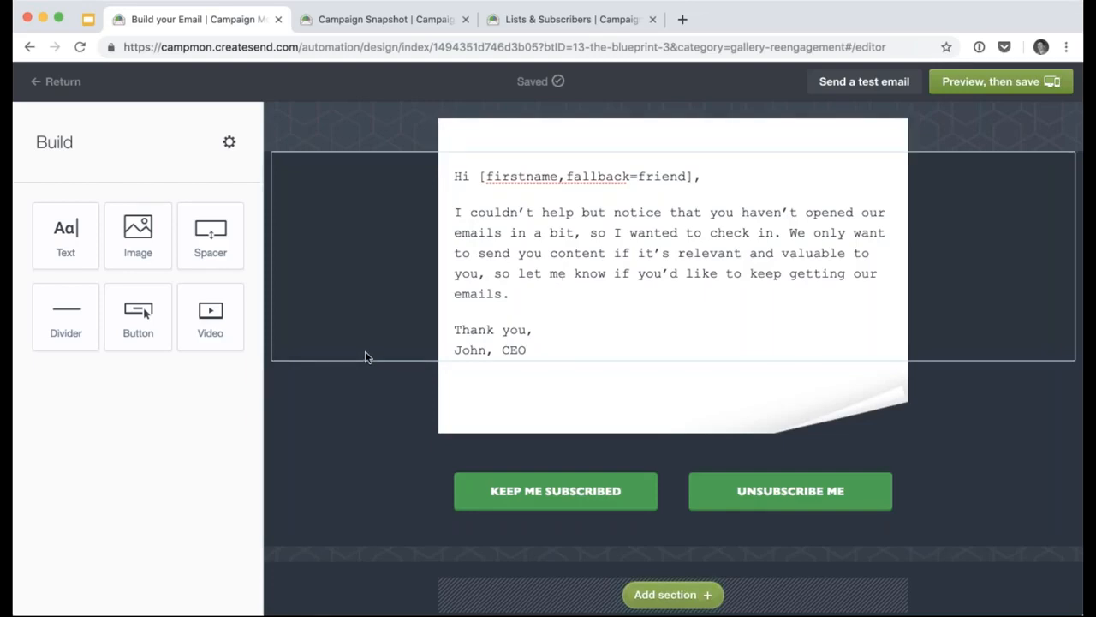
# Check the letter and its subscription buttons, preview the Step 2 email, and save it back to the journey.
pyautogui.scroll(1, 365, 356)
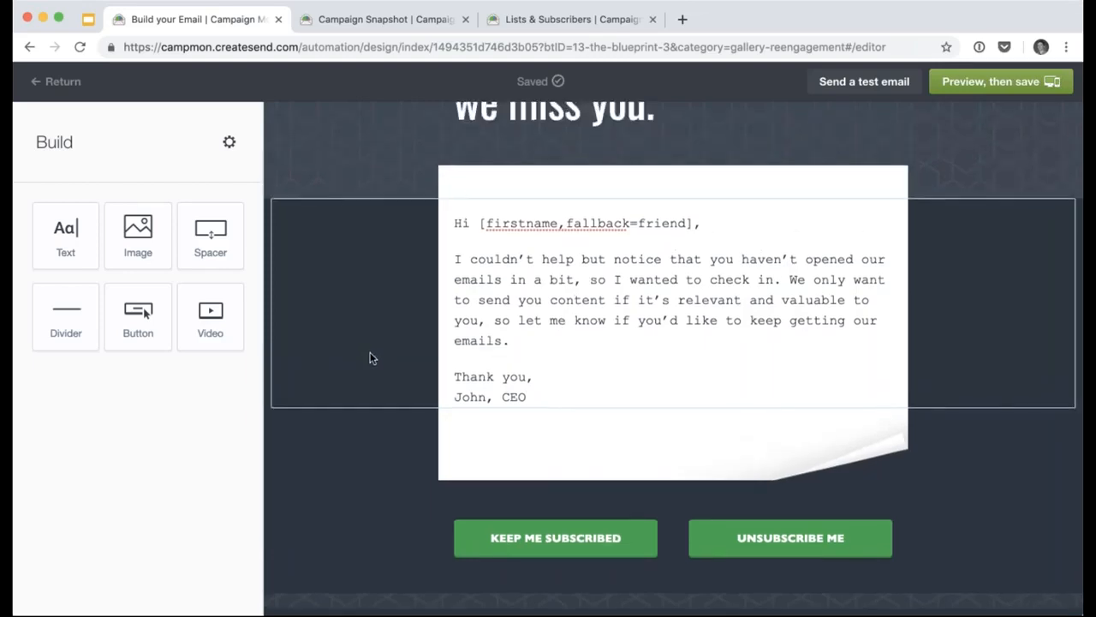
pyautogui.scroll(-1, 379, 360)
pyautogui.scroll(-4, 448, 388)
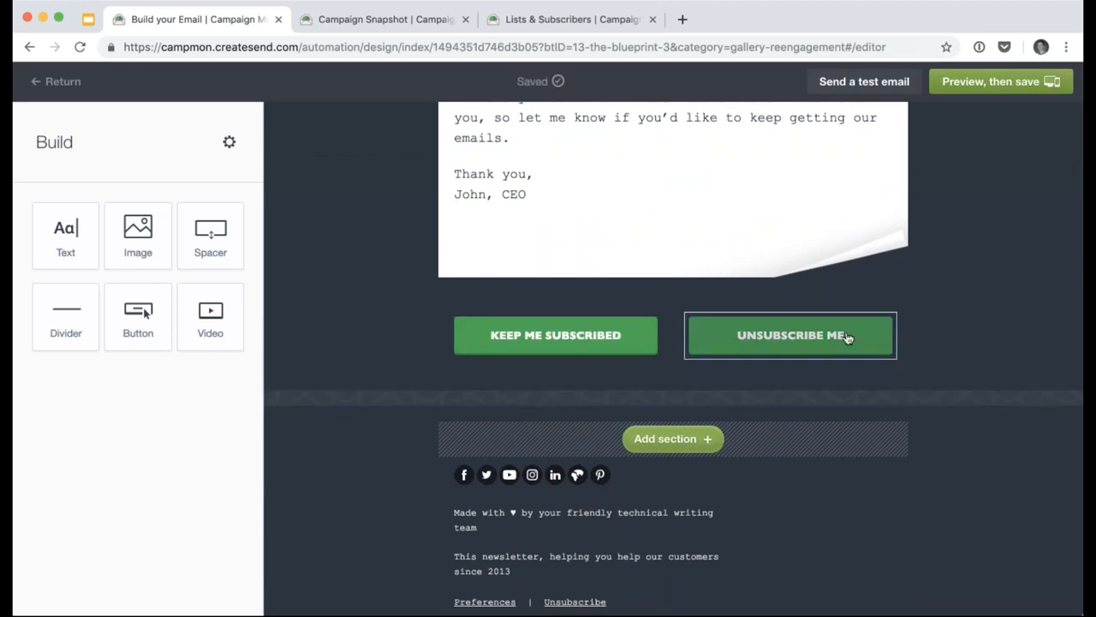
pyautogui.scroll(1, 942, 299)
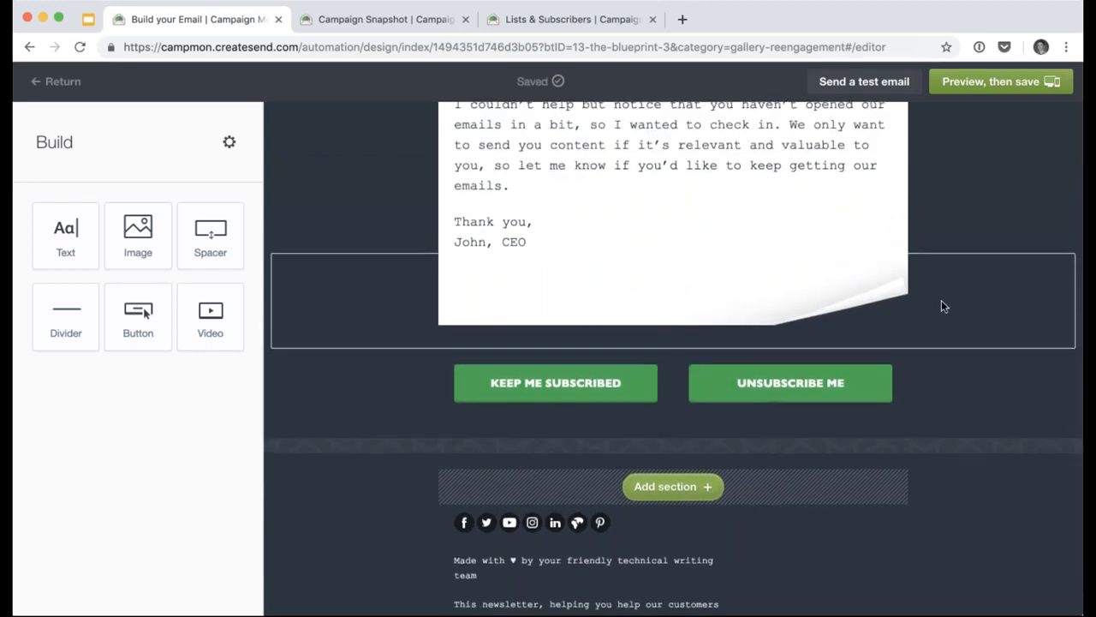
pyautogui.scroll(1, 934, 385)
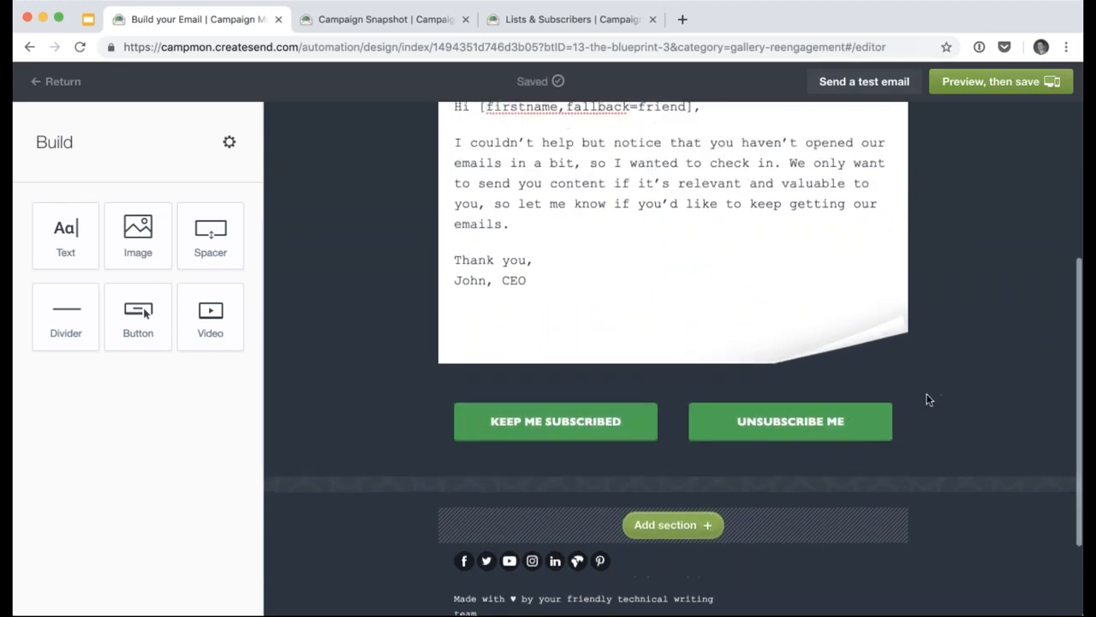
pyautogui.scroll(-1, 927, 397)
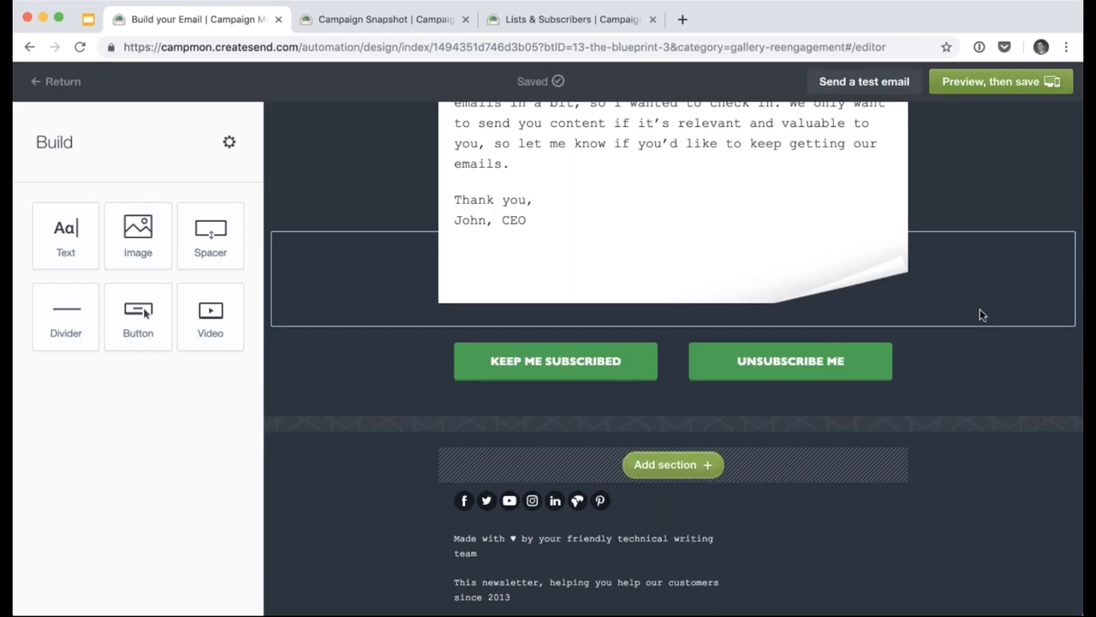
pyautogui.click(970, 87)
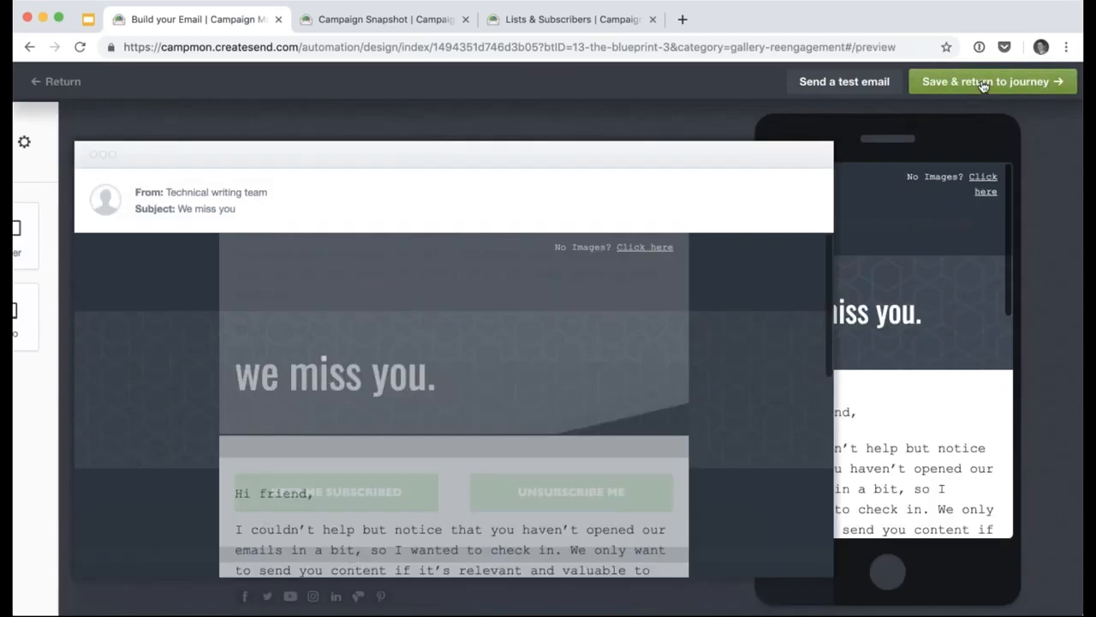
pyautogui.click(988, 81)
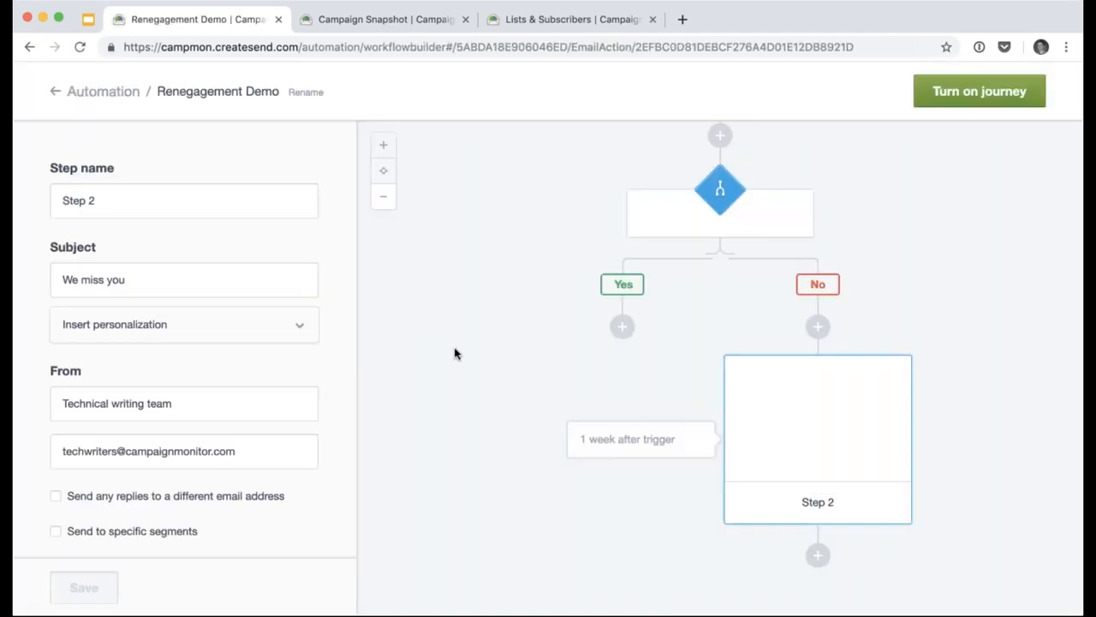
# Review the whole re-engagement journey, from the Unengaged segment trigger through Step 1, the delay and the open condition to the Step 2 email.
pyautogui.scroll(8, 521, 309)
pyautogui.scroll(4, 521, 310)
pyautogui.scroll(-2, 520, 309)
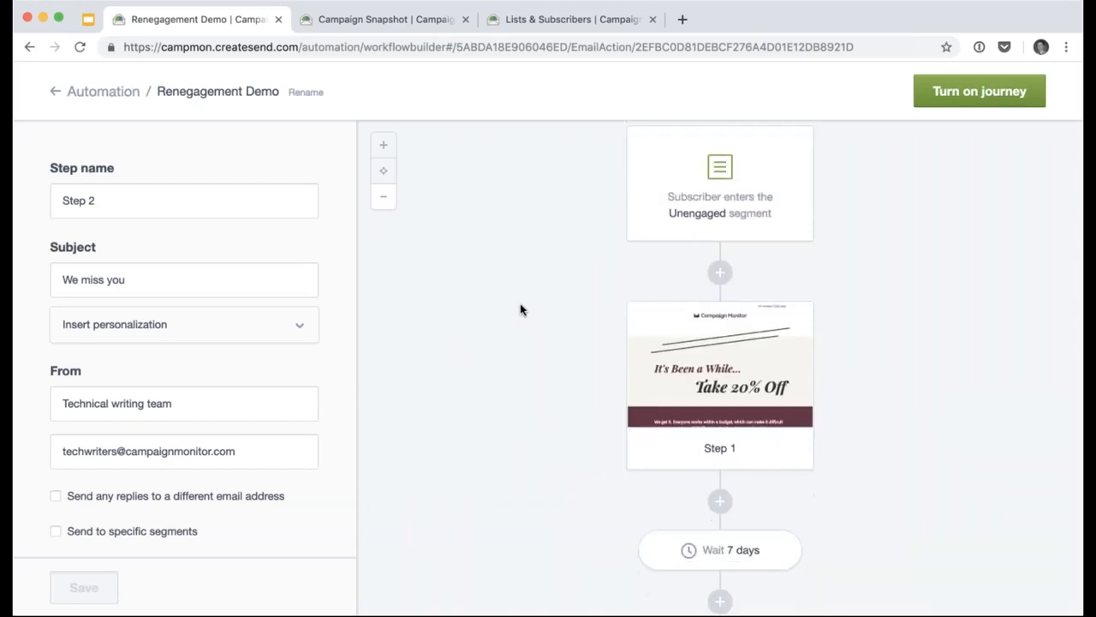
pyautogui.scroll(2, 565, 216)
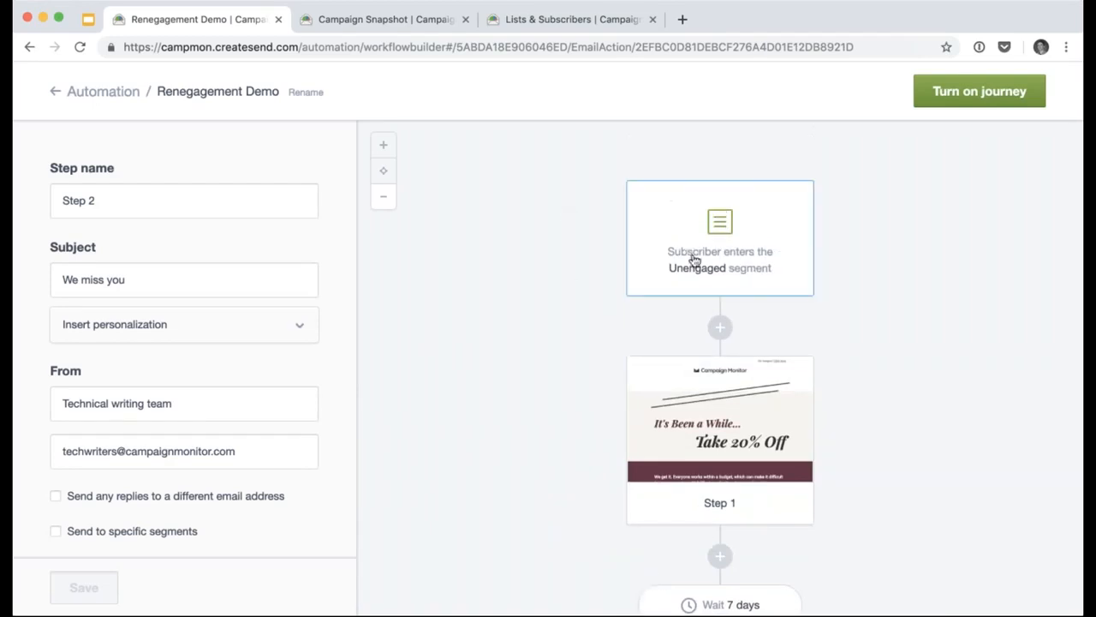
pyautogui.scroll(-8, 537, 396)
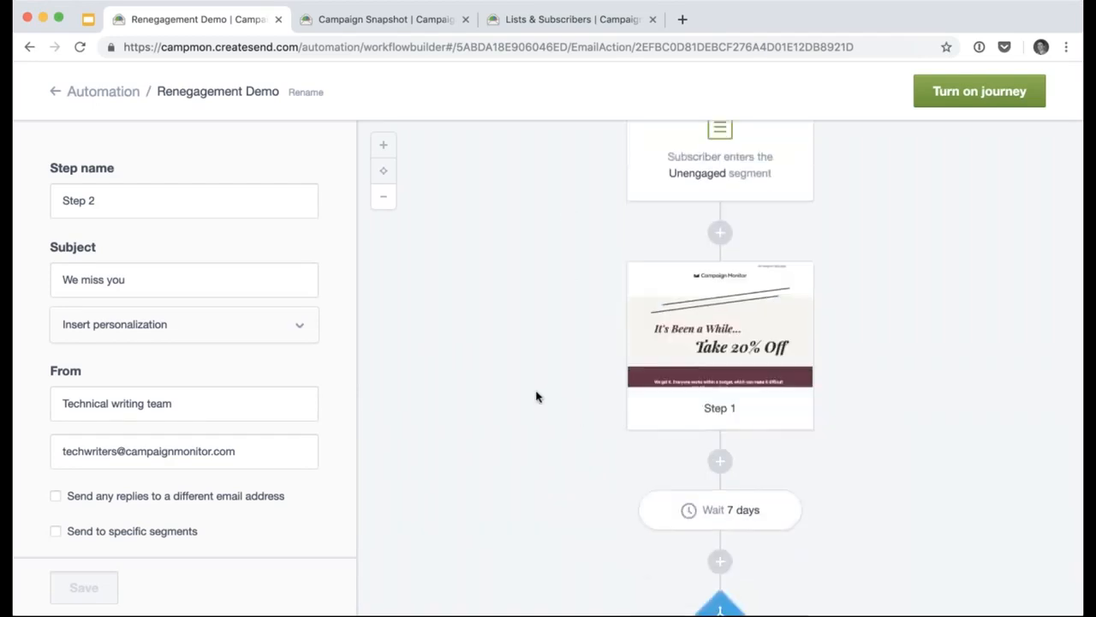
pyautogui.scroll(-10, 537, 397)
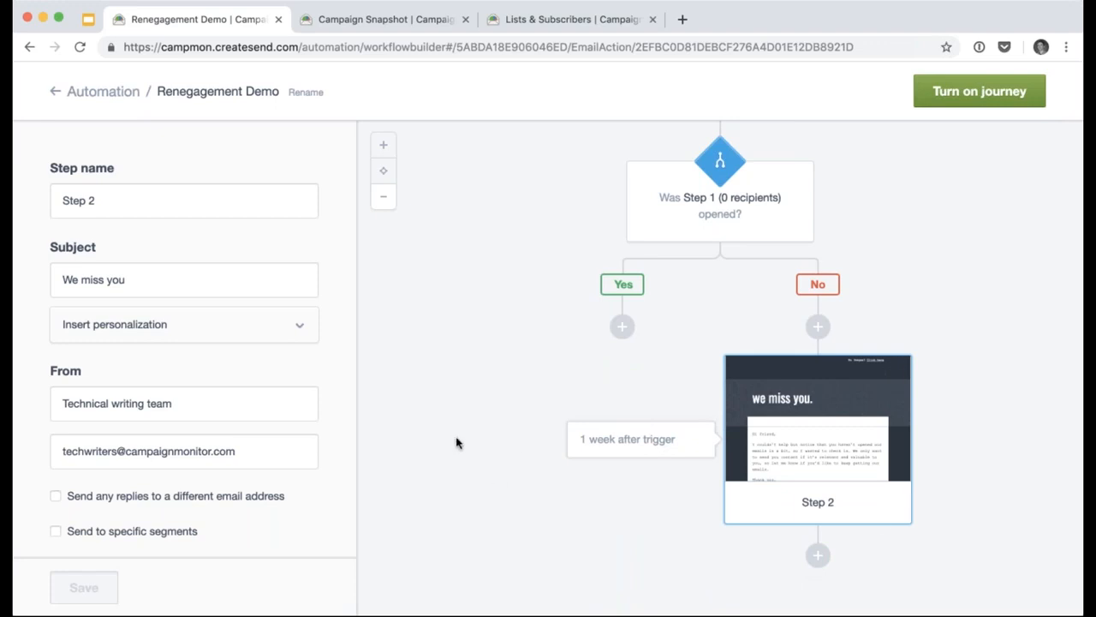
pyautogui.scroll(2, 455, 443)
pyautogui.scroll(3, 646, 245)
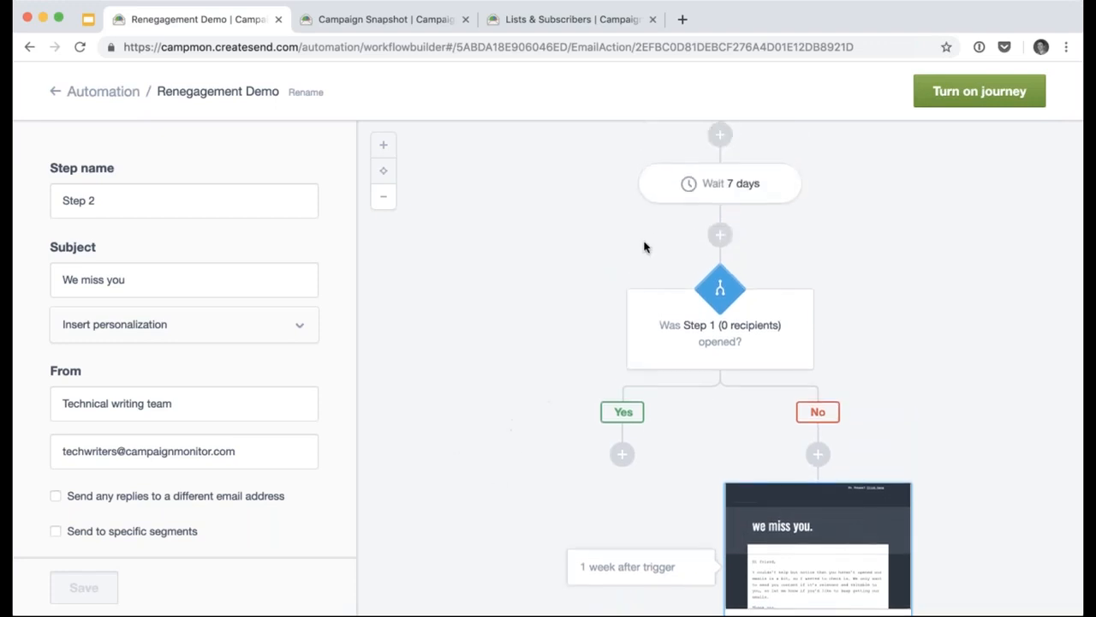
pyautogui.scroll(-4, 556, 342)
pyautogui.scroll(-3, 552, 343)
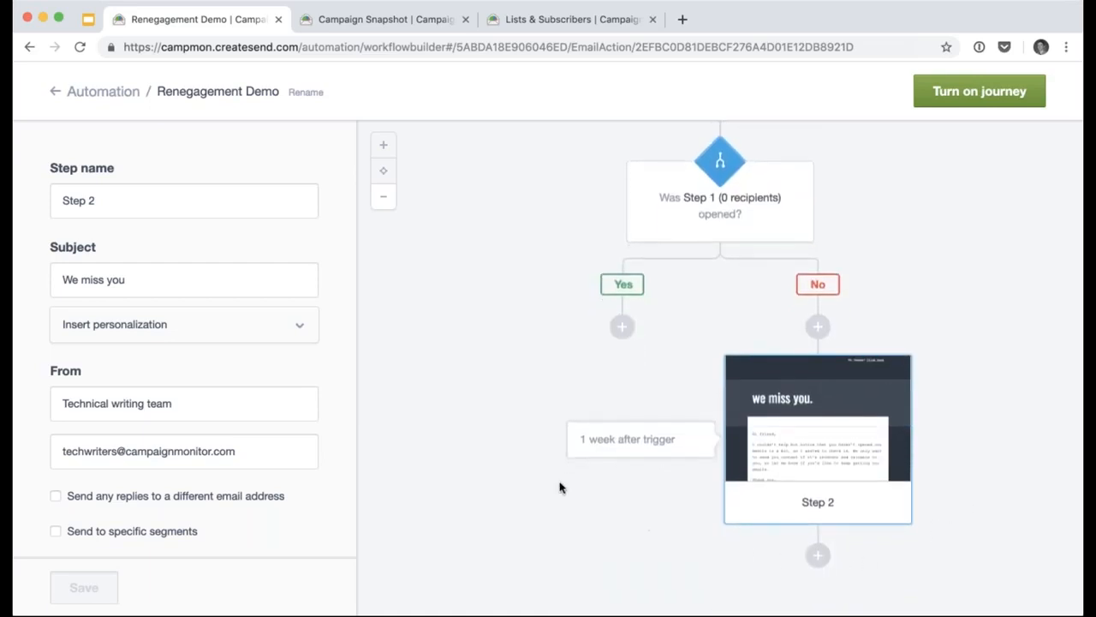
pyautogui.scroll(2, 497, 375)
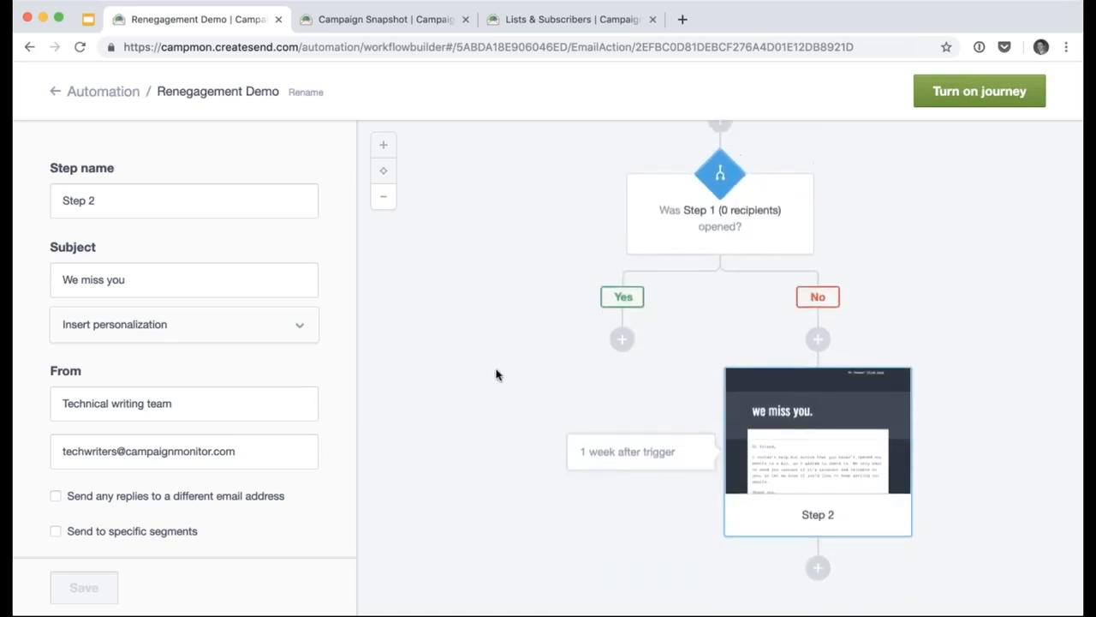
pyautogui.scroll(5, 501, 376)
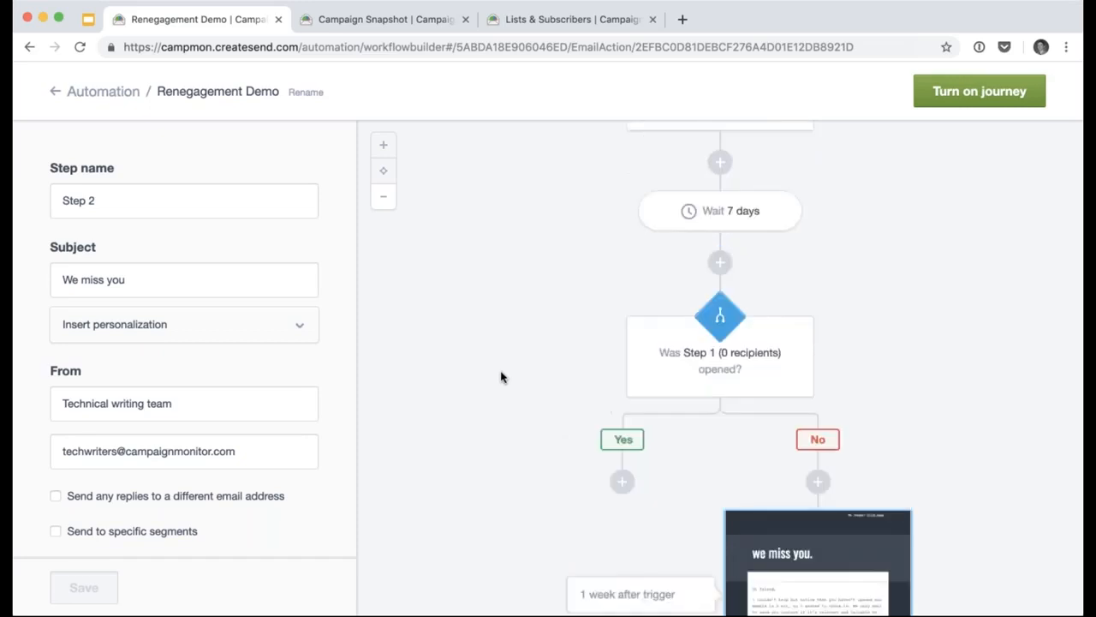
pyautogui.scroll(3, 507, 375)
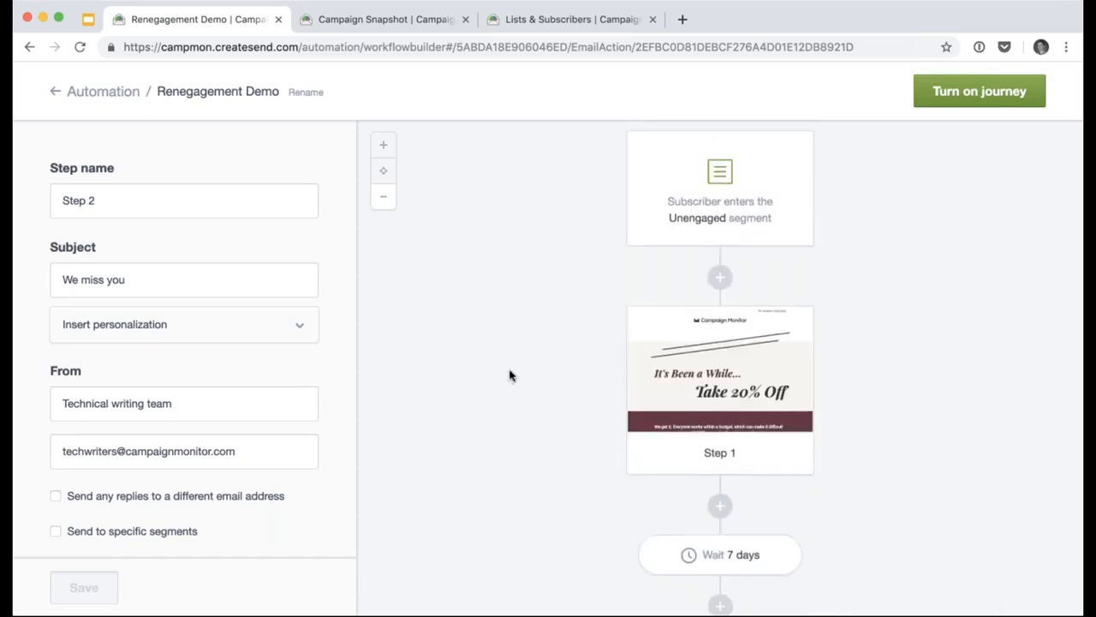
pyautogui.scroll(-2, 529, 428)
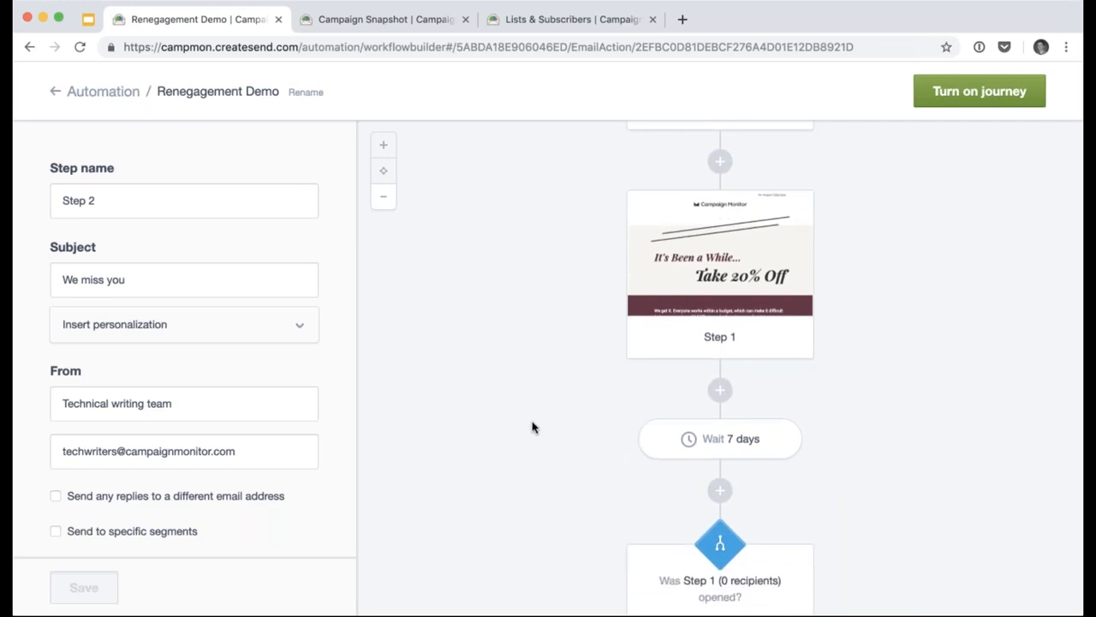
pyautogui.scroll(-3, 533, 426)
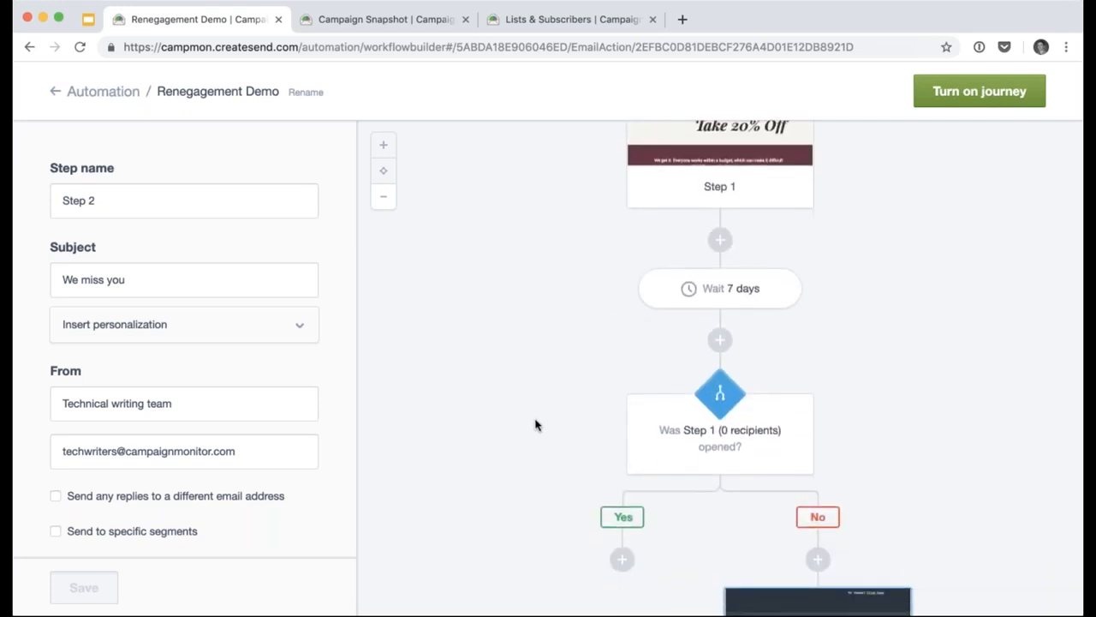
pyautogui.scroll(-2, 516, 414)
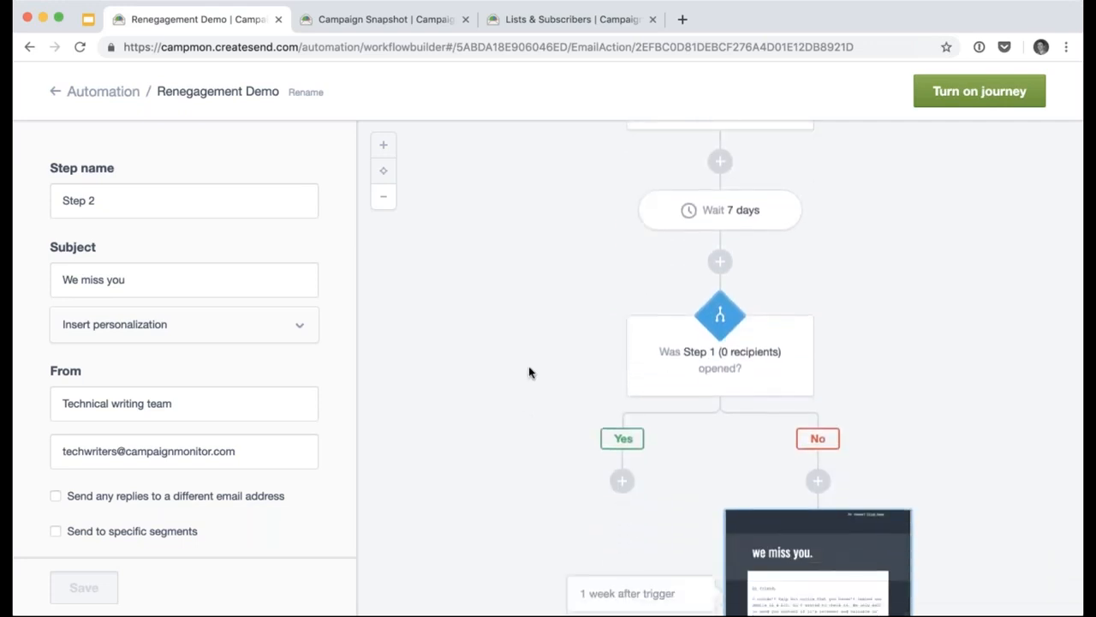
pyautogui.scroll(-3, 525, 374)
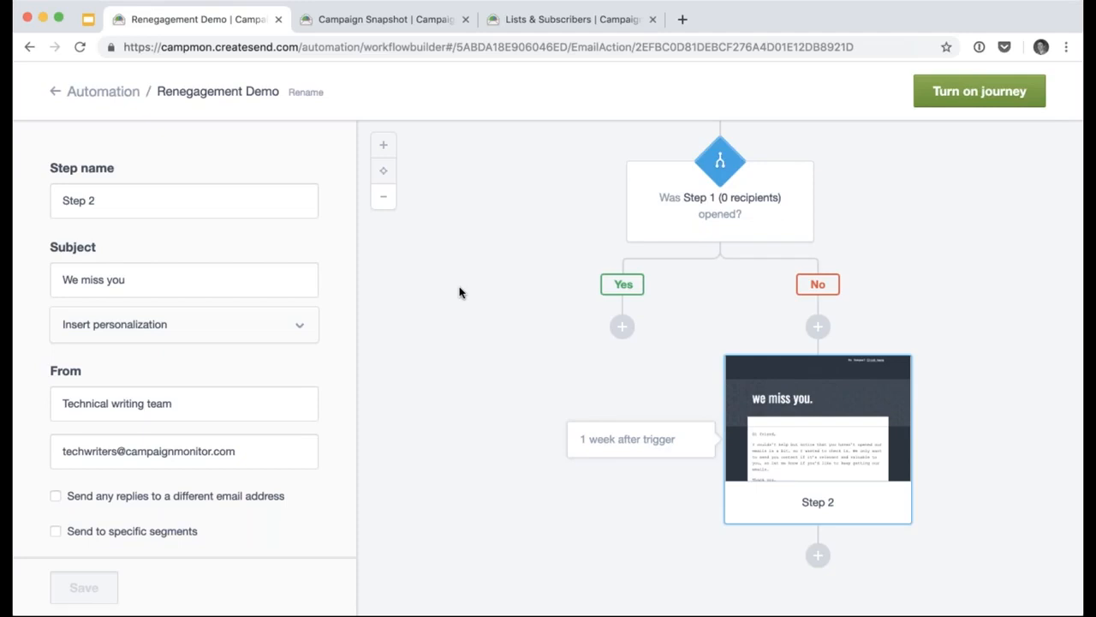
pyautogui.scroll(10, 463, 296)
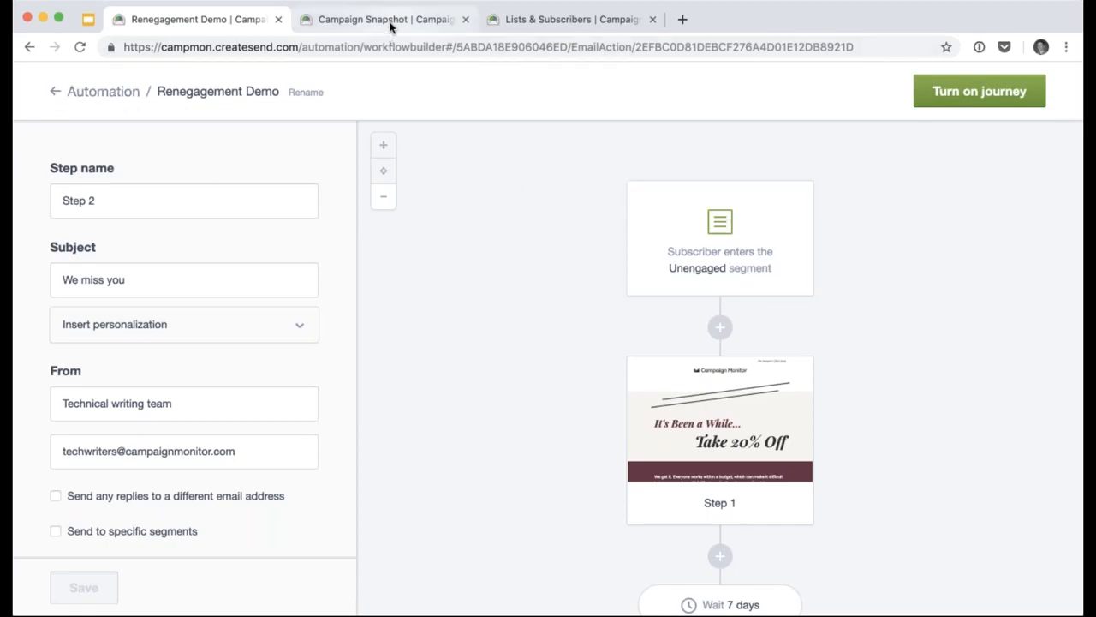
# View the available Basic, Unlimited and Premier plans in the account's billing settings, and return to the subscriber lists.
pyautogui.click(387, 20)
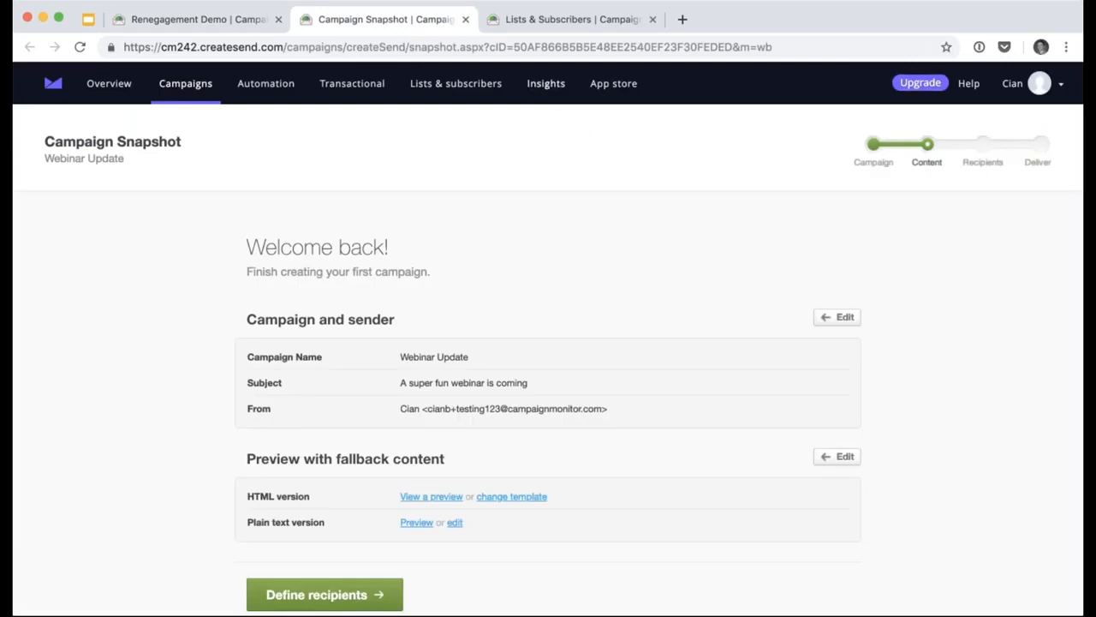
pyautogui.click(562, 21)
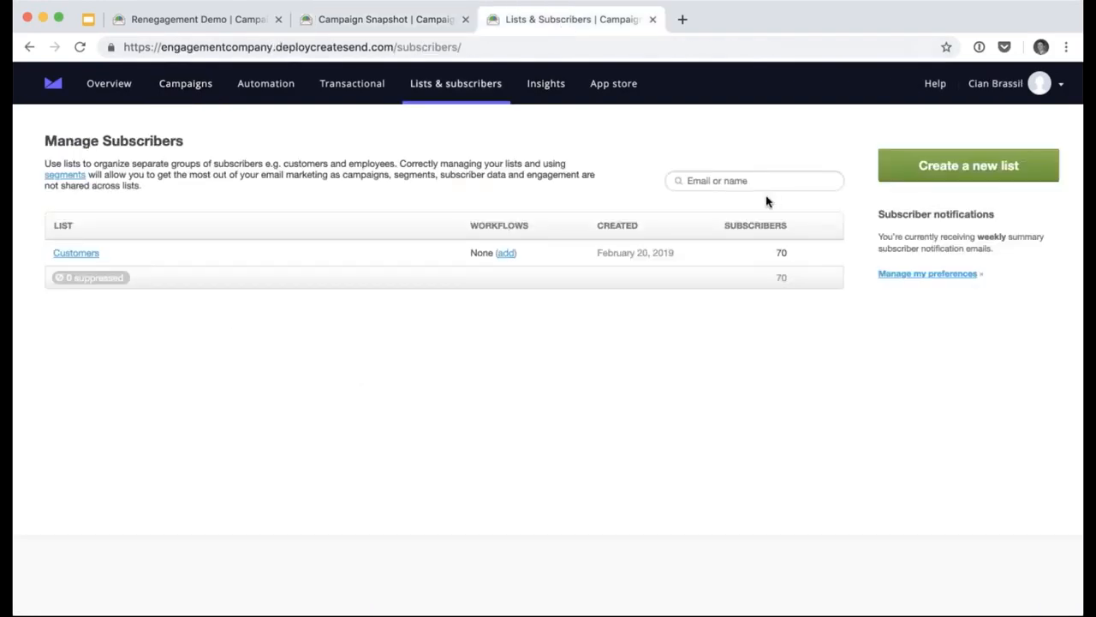
pyautogui.click(1008, 92)
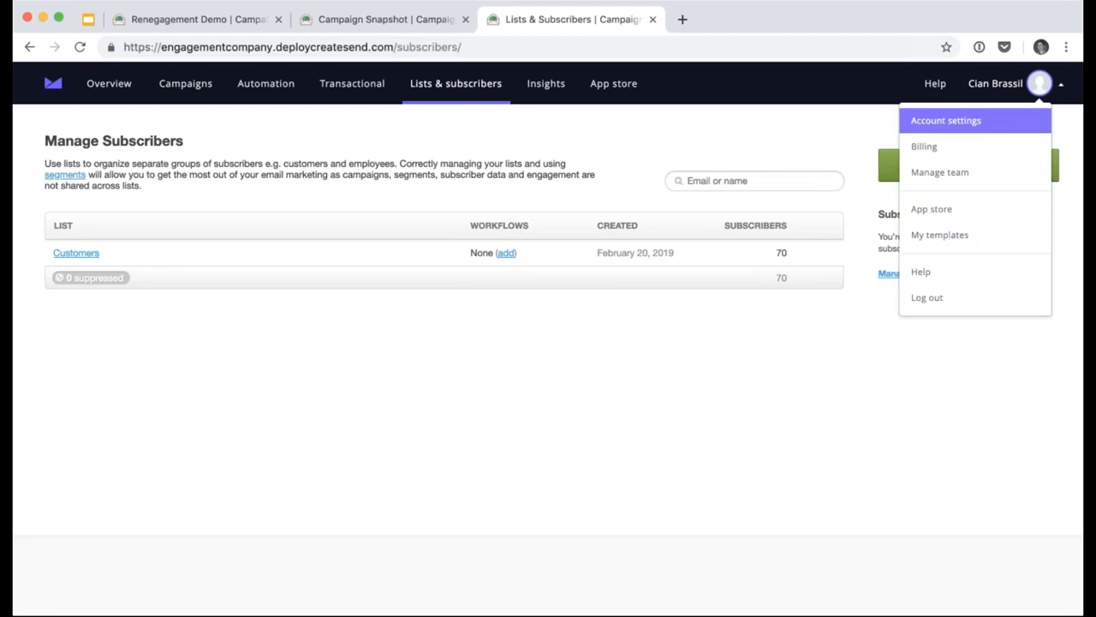
pyautogui.click(967, 154)
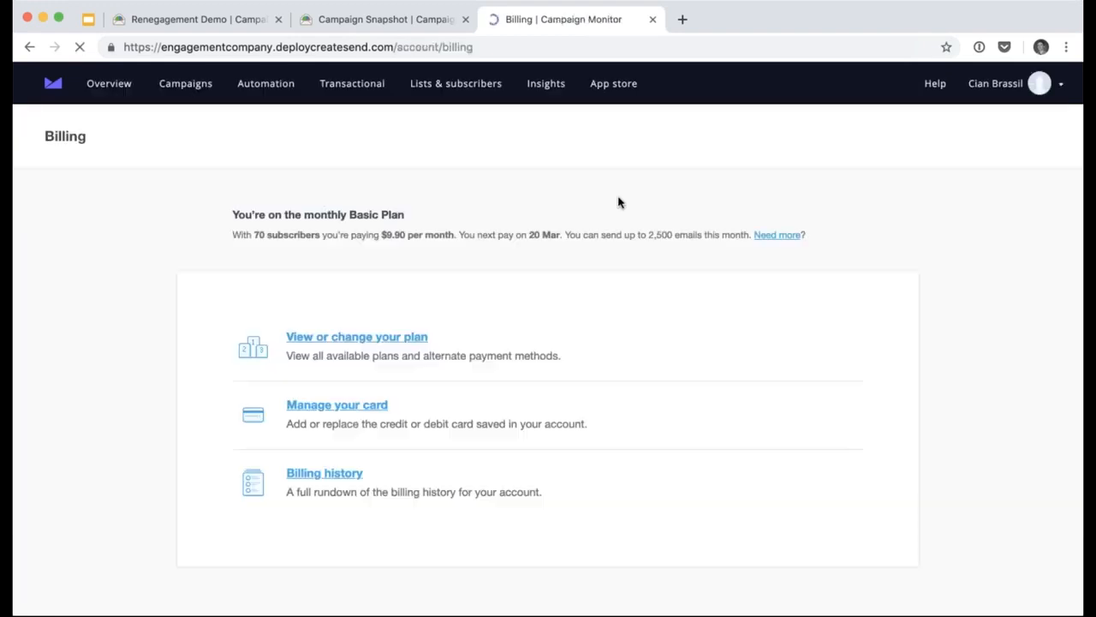
pyautogui.click(319, 340)
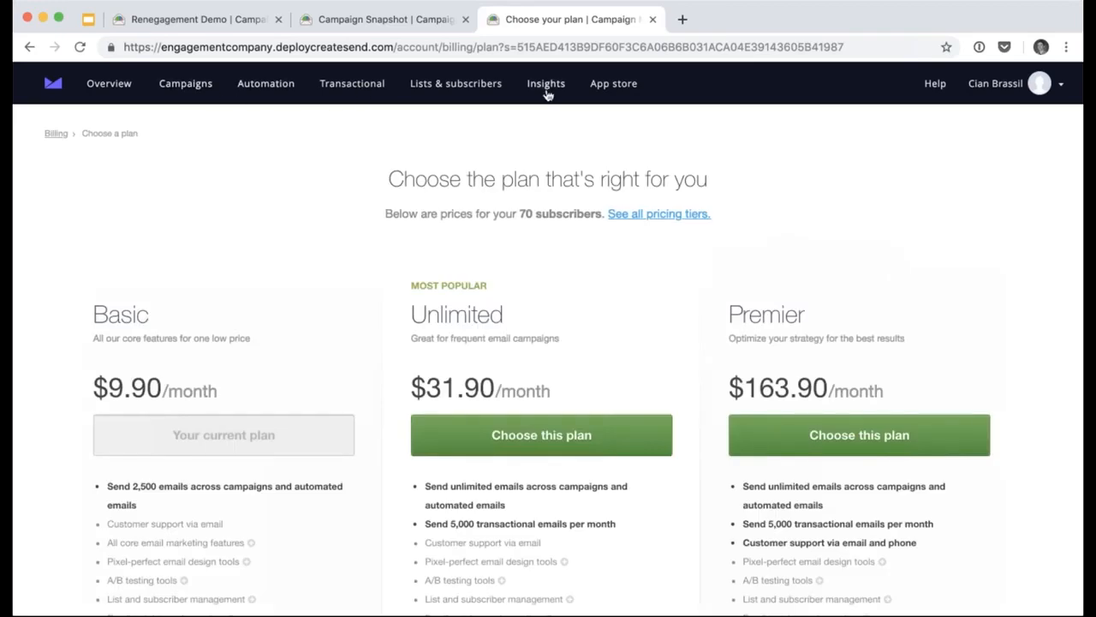
pyautogui.click(460, 97)
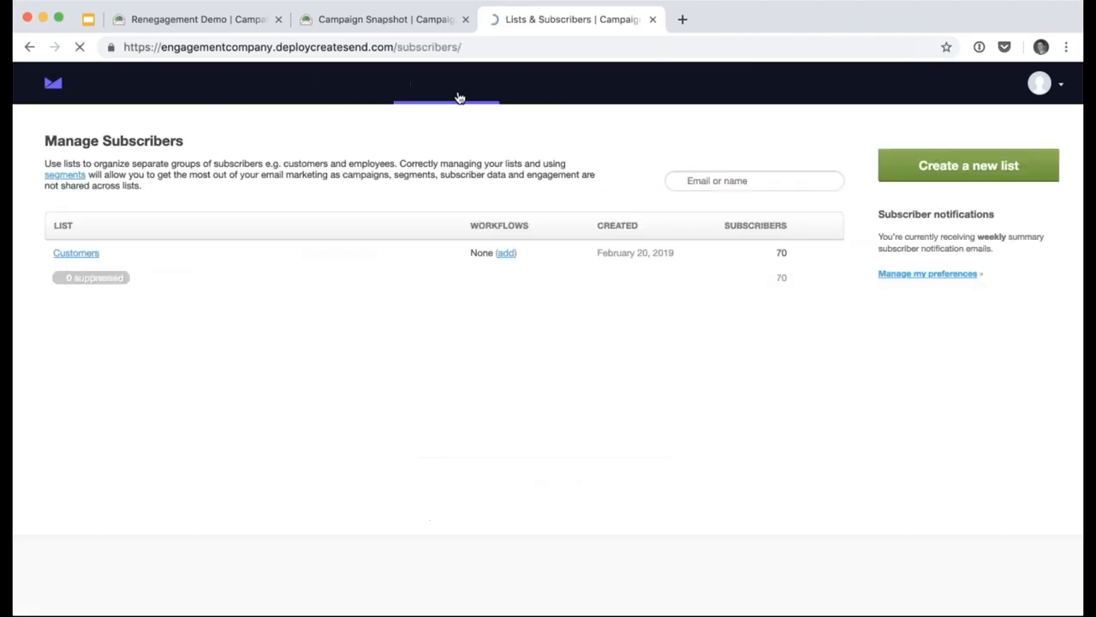
pyautogui.click(213, 25)
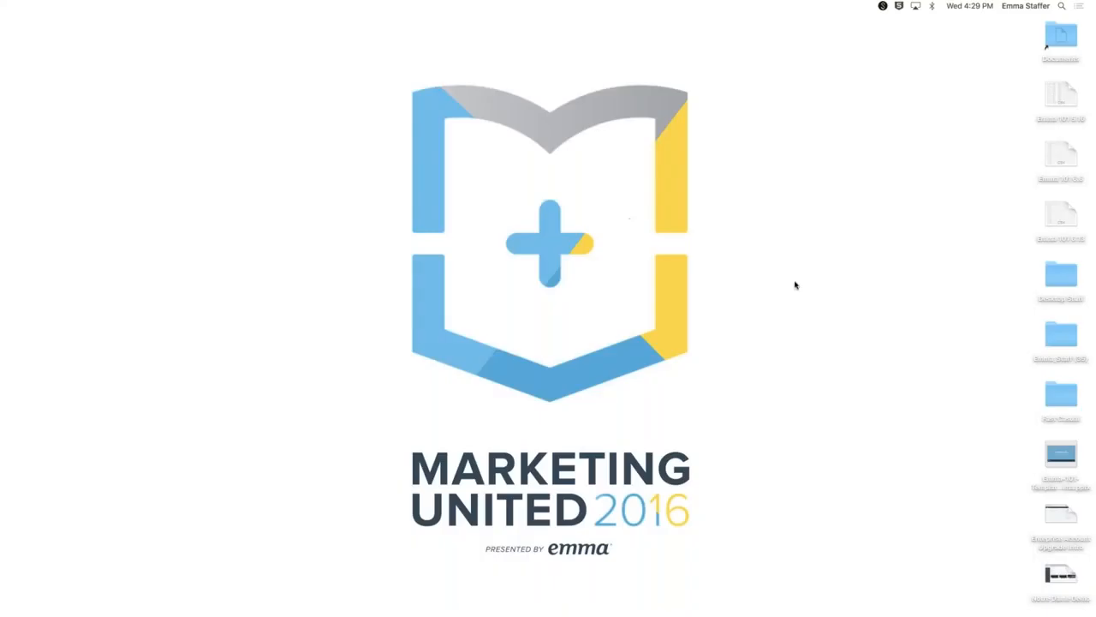
pyautogui.click(561, 379)
pyautogui.click(20, 214)
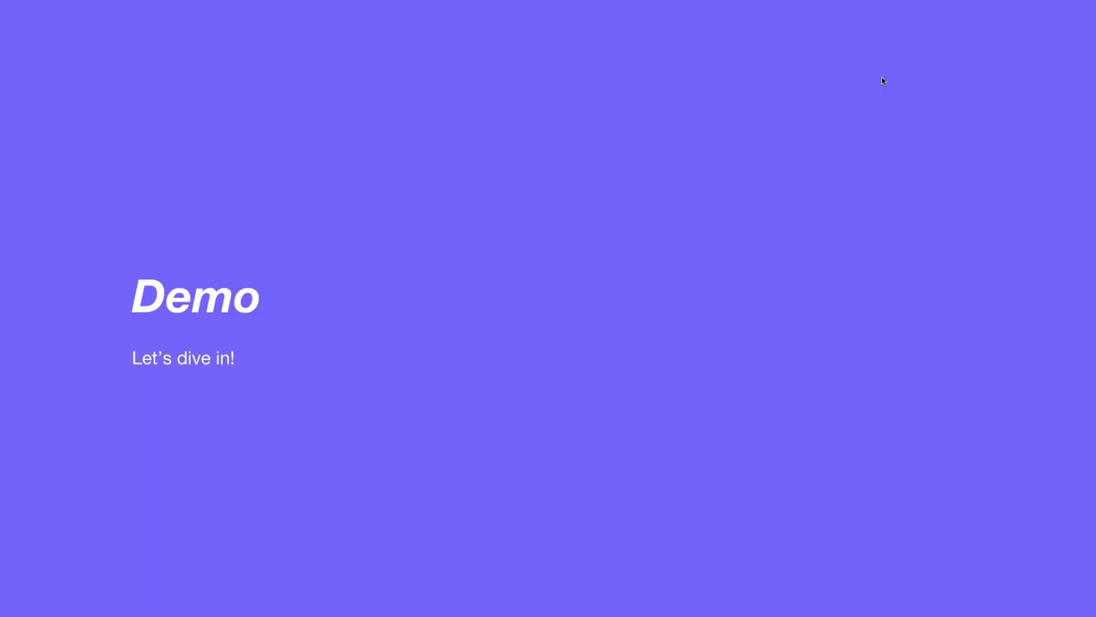
pyautogui.press('Right')
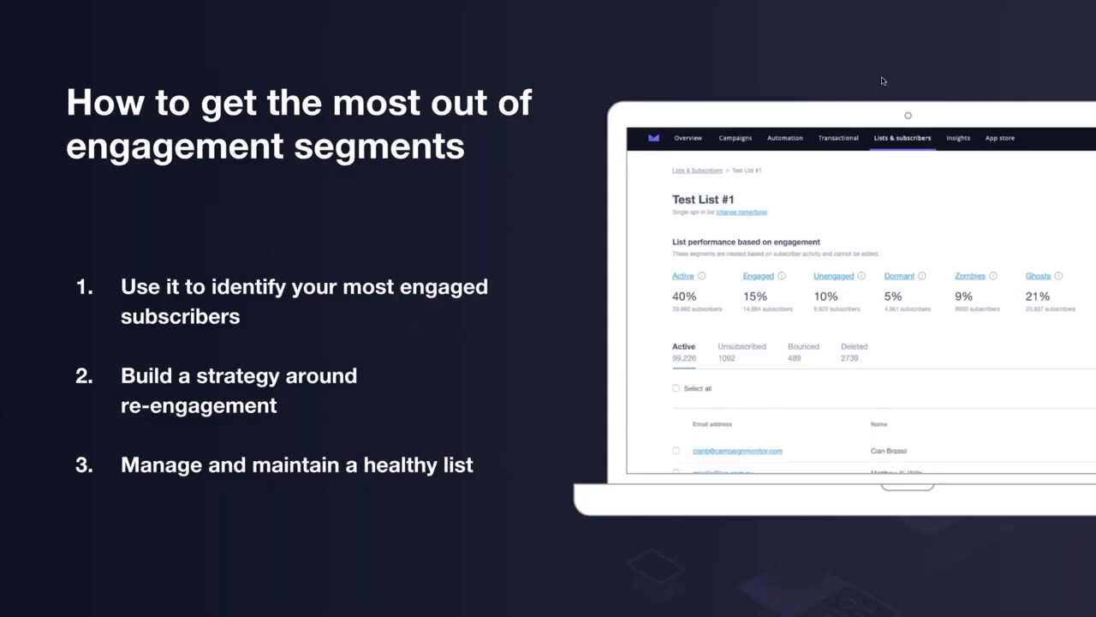